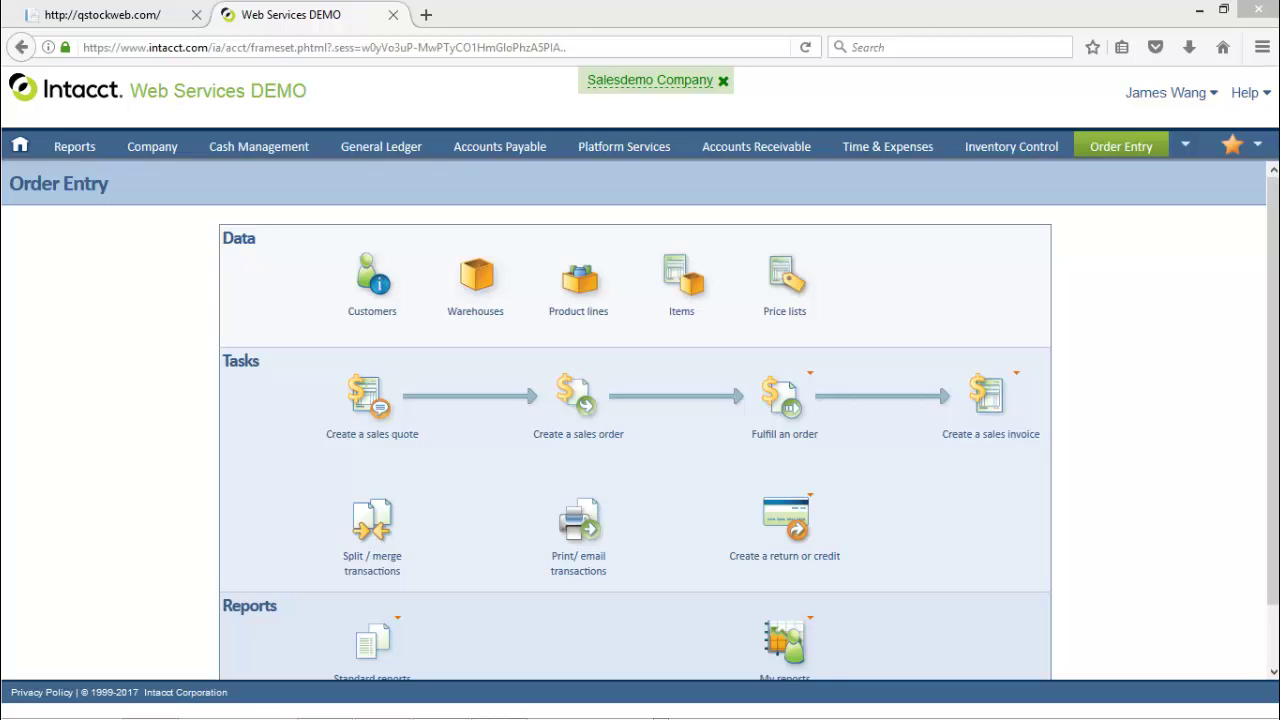
# Open the draft sales order for Bare Escentuals from the order entry transactions.
pyautogui.click(1117, 142)
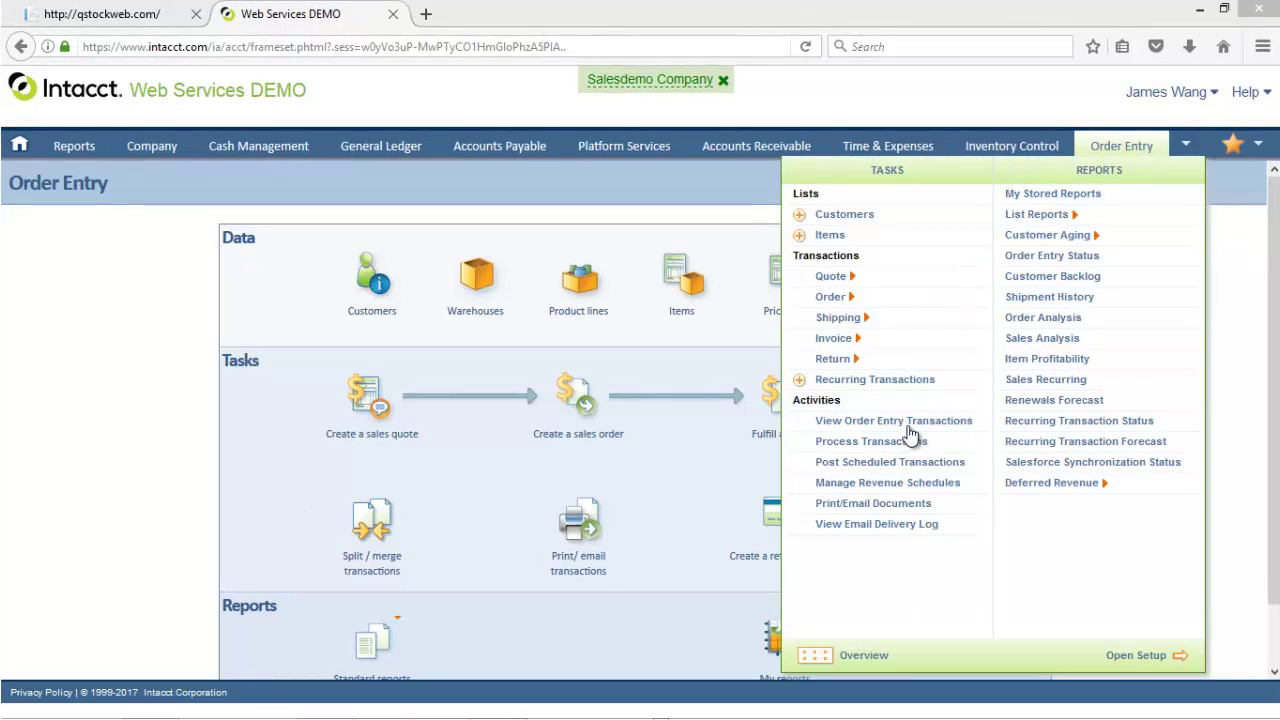
pyautogui.click(918, 422)
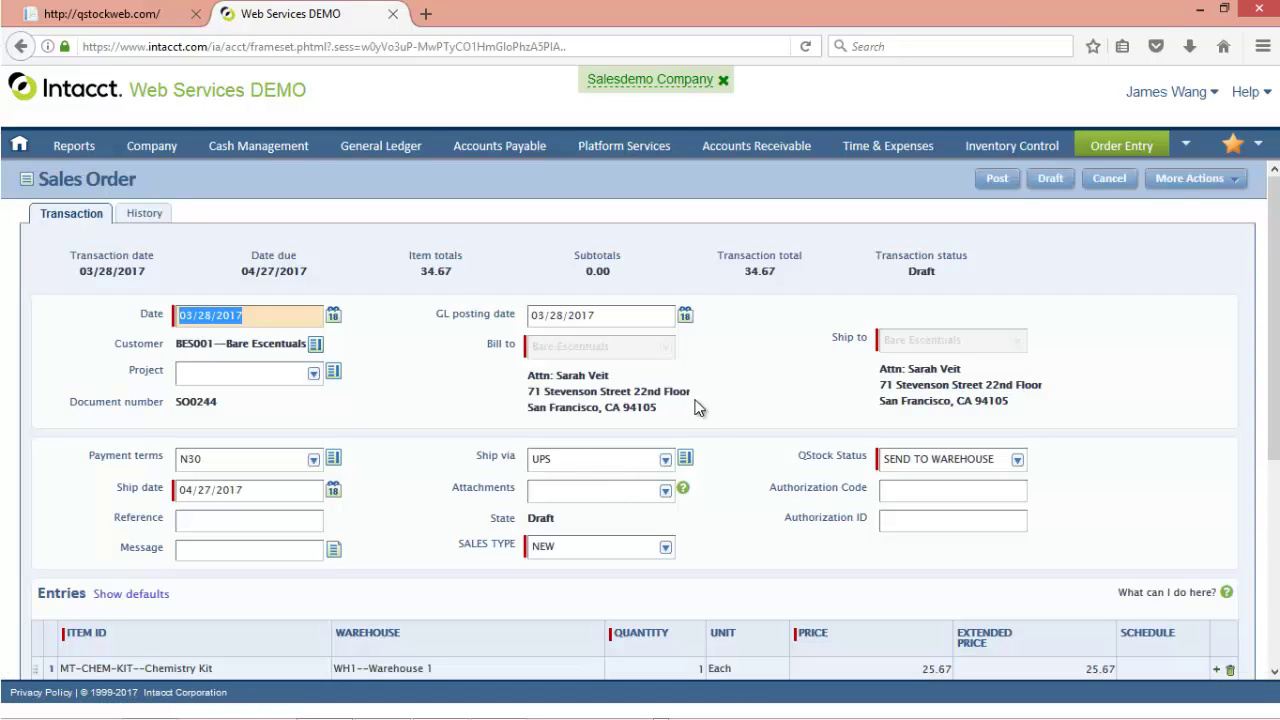
pyautogui.scroll(-3, 709, 445)
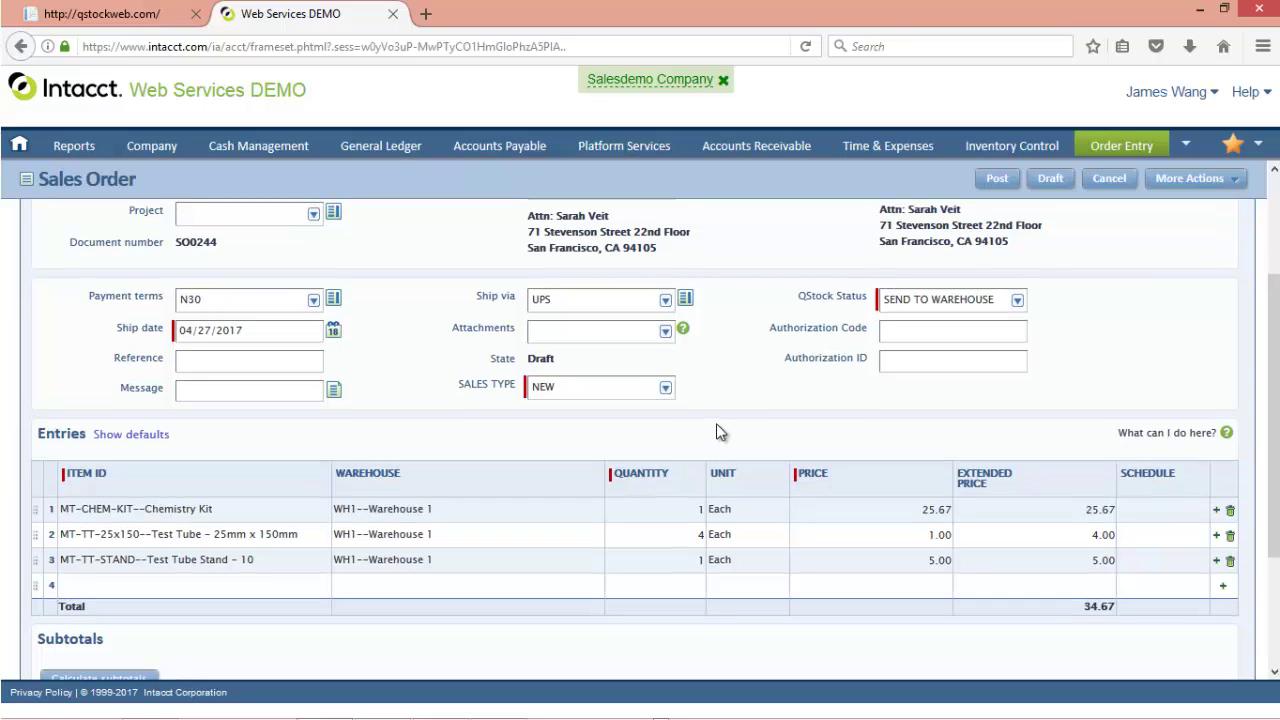
# Add MT-EF-200--Erlenmeyer Flask - 200mL as the fourth order entry line and post the sales order.
pyautogui.click(222, 586)
pyautogui.write('mt')
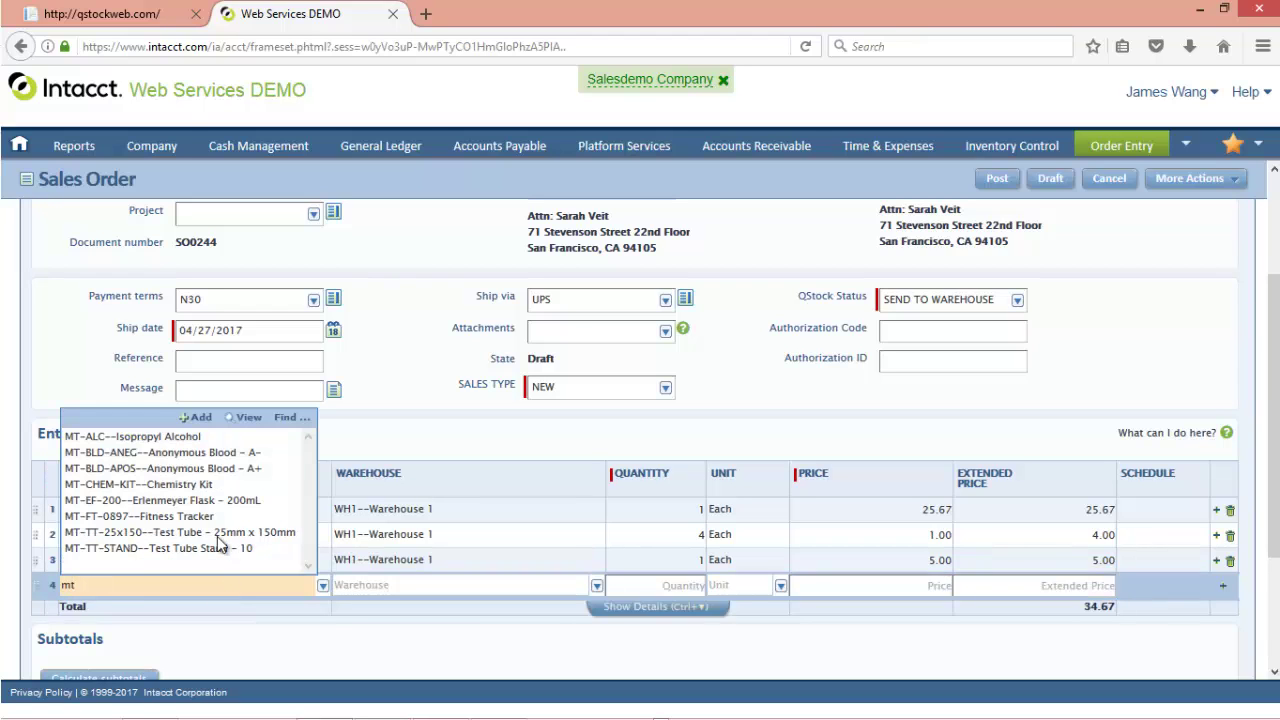
pyautogui.press('Return')
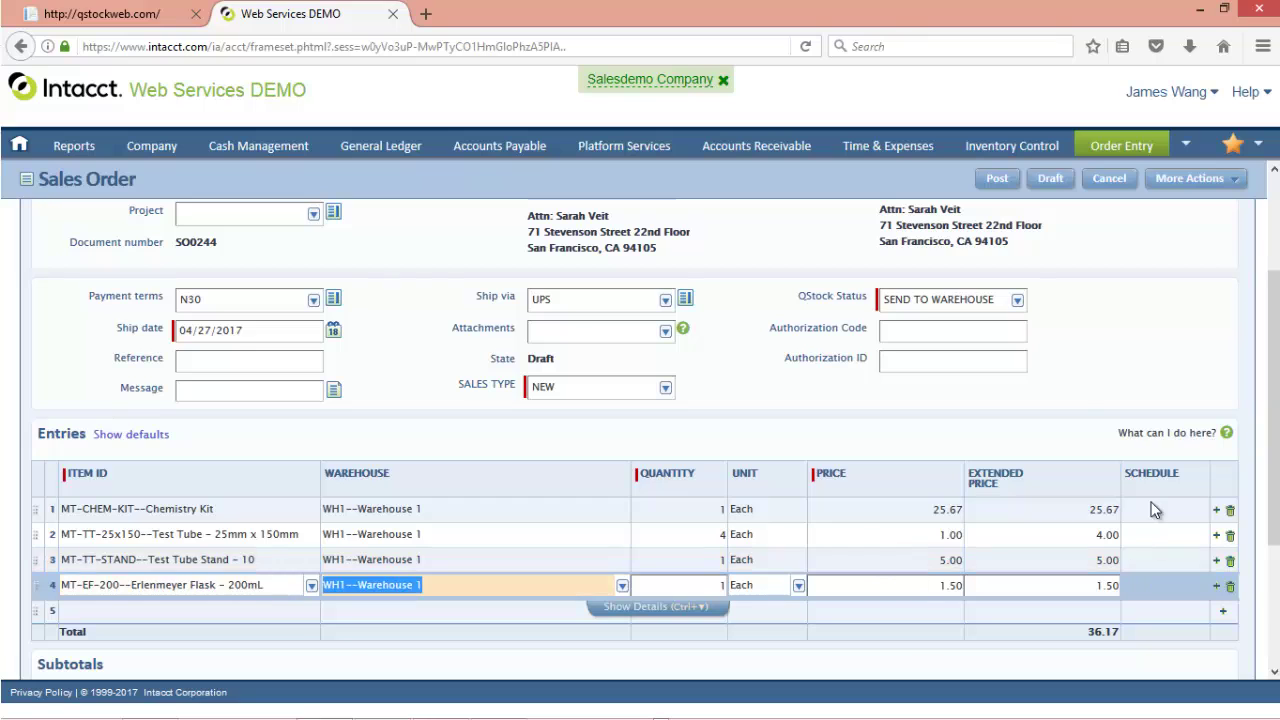
pyautogui.middleClick(1073, 384)
pyautogui.click(1090, 288)
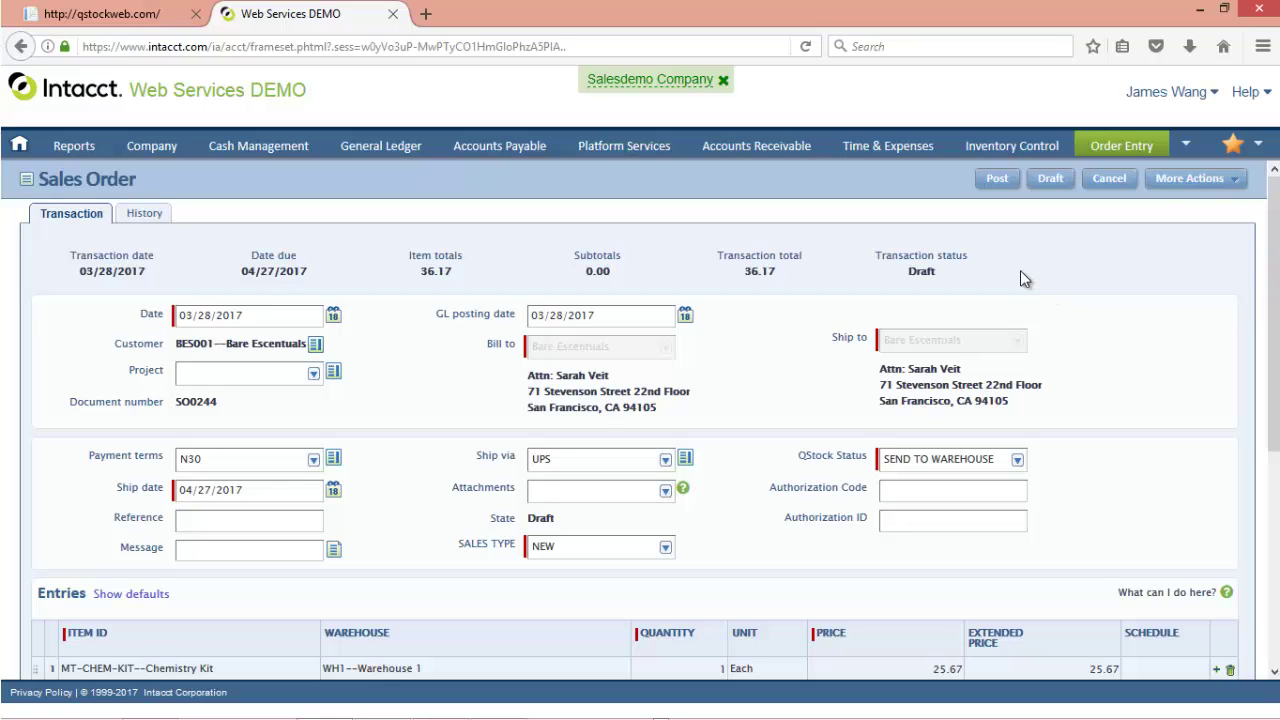
pyautogui.click(997, 178)
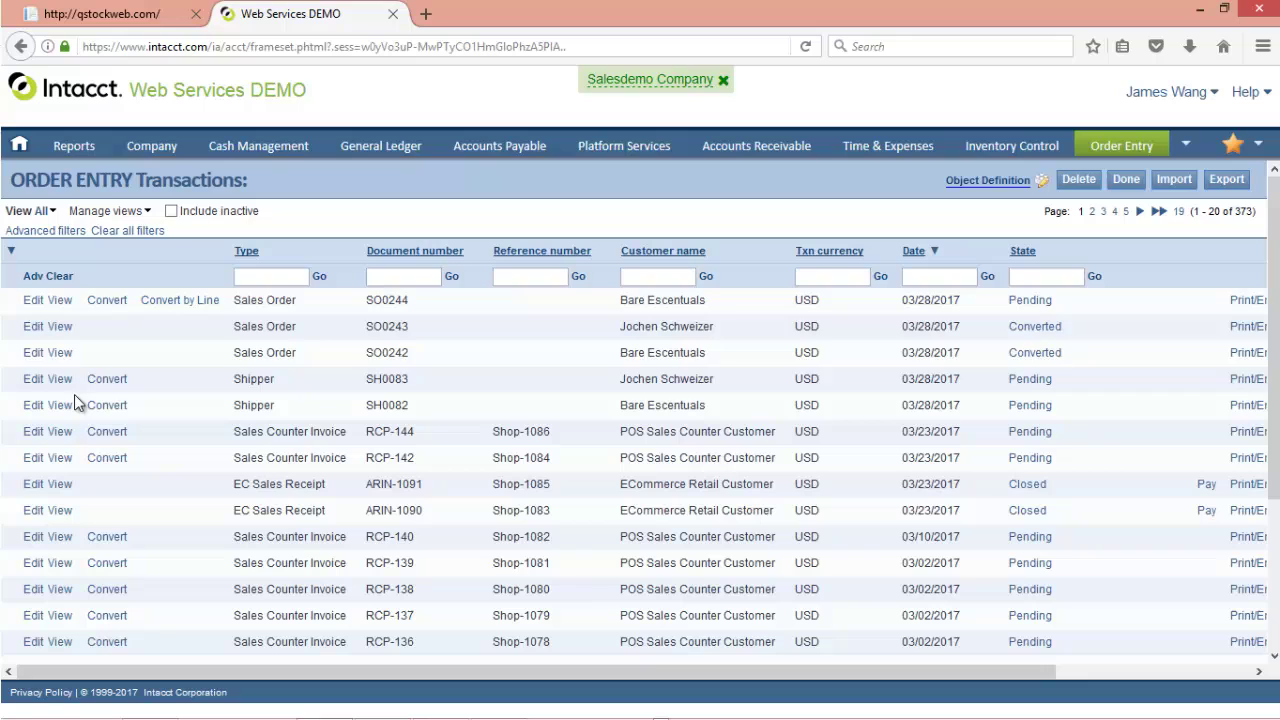
# View the posted Bare Escentuals sales order and examine its history.
pyautogui.click(60, 300)
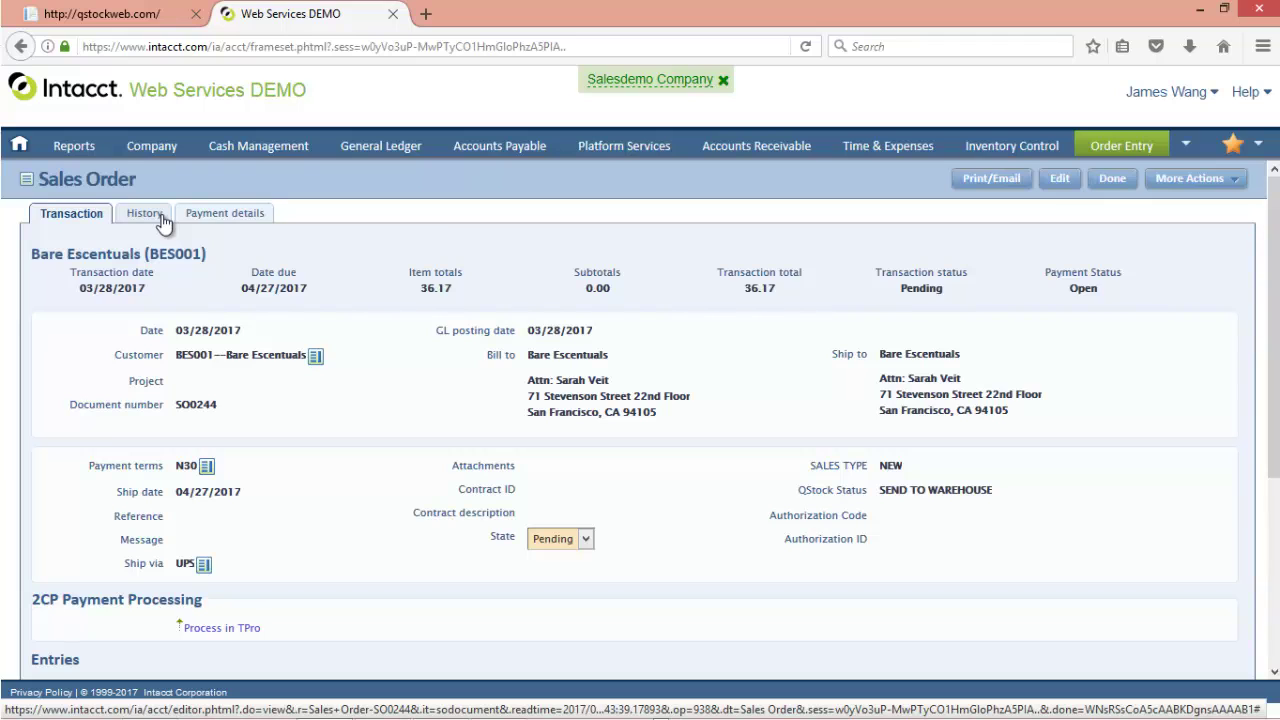
pyautogui.click(160, 217)
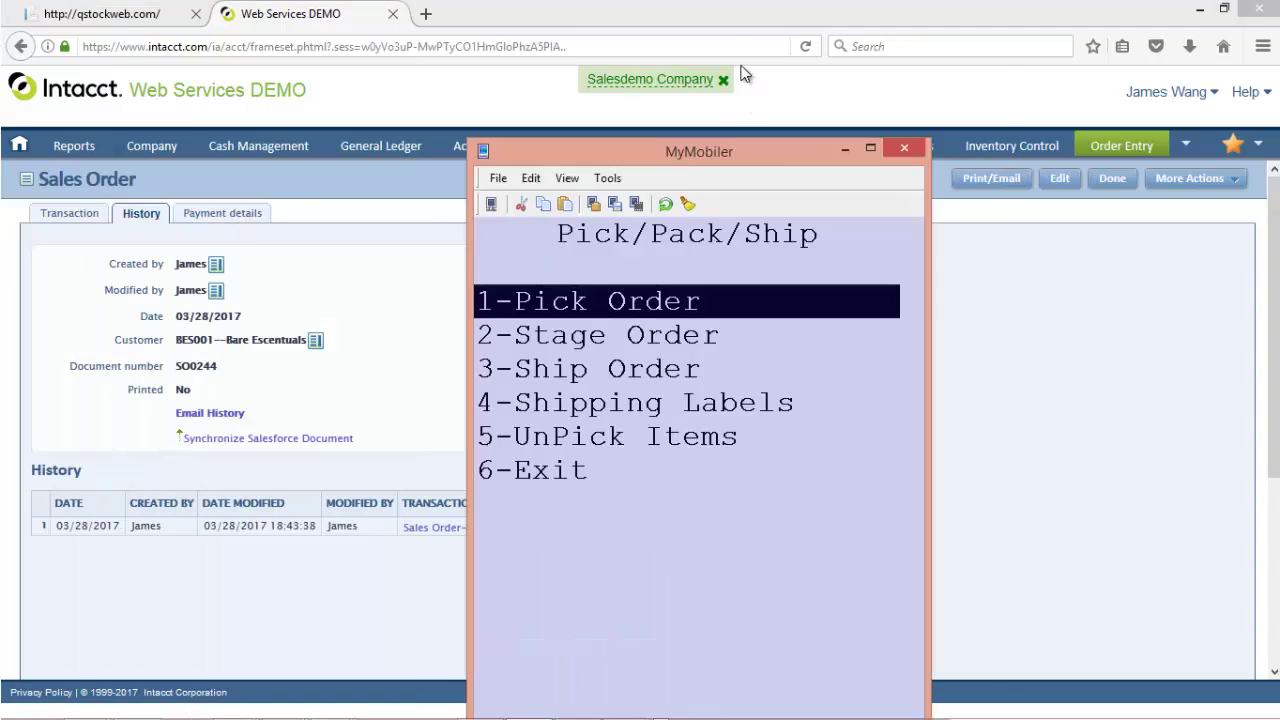
# Switch to MyMobiler and start Pick Order on the handheld terminal.
pyautogui.moveTo(700, 148); pyautogui.dragTo(713, 11)
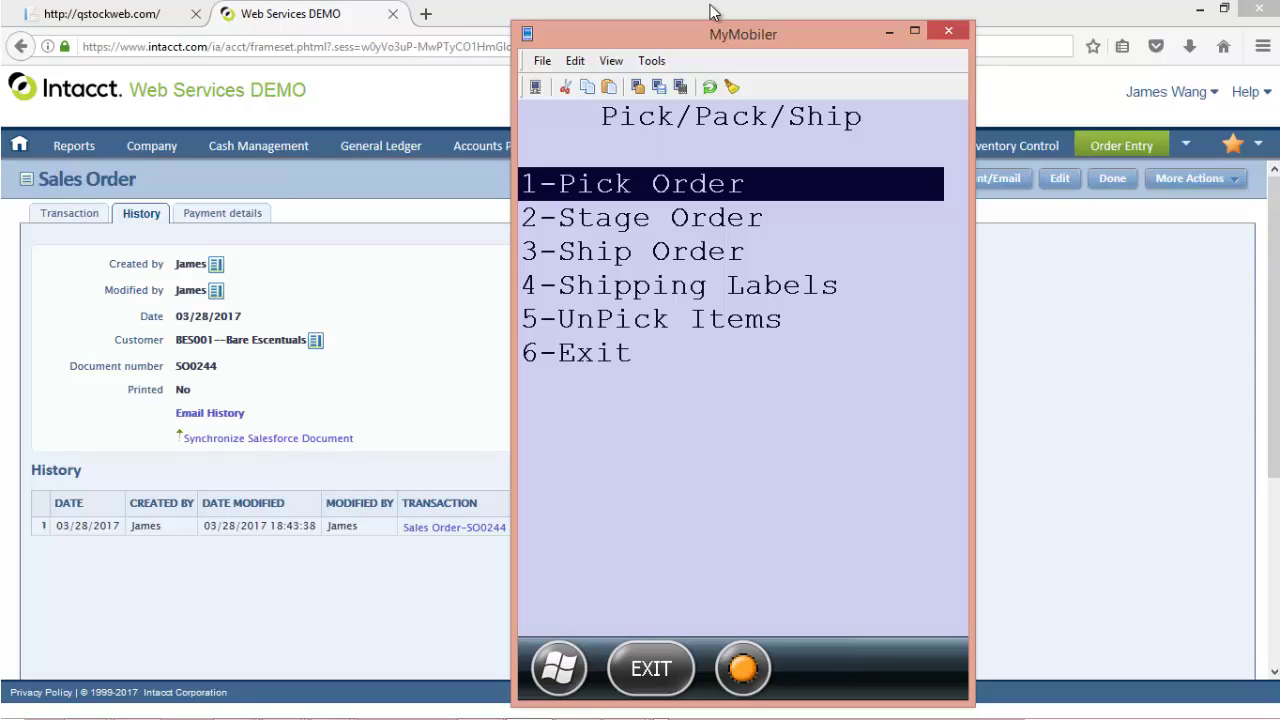
pyautogui.press('Down')
pyautogui.press('Down')
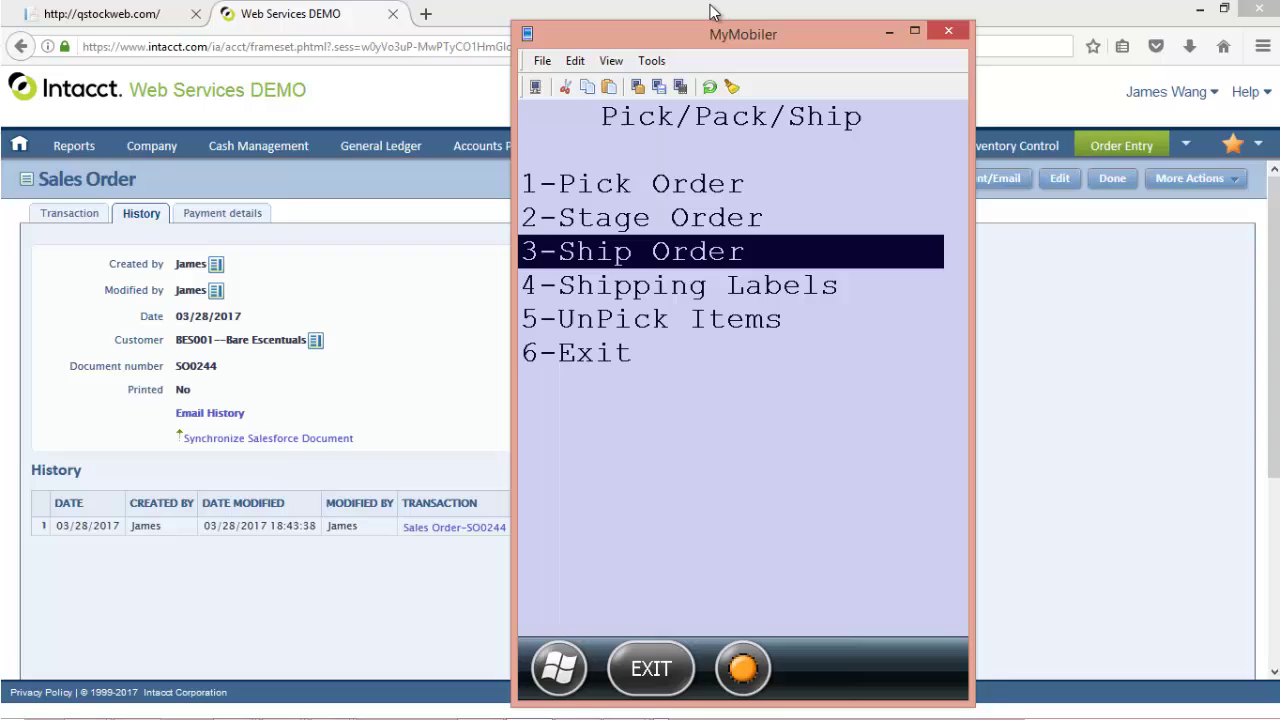
pyautogui.press('Down')
pyautogui.press('Up')
pyautogui.press('Up')
pyautogui.press('Up')
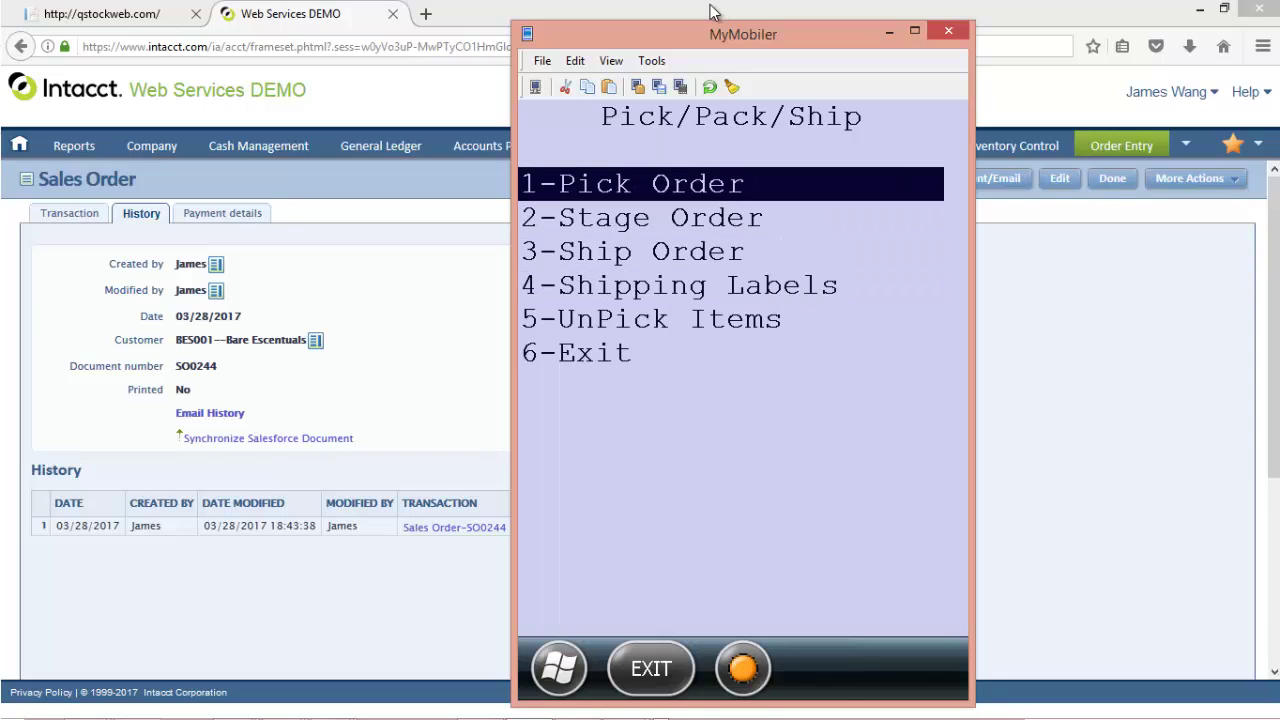
pyautogui.press('Return')
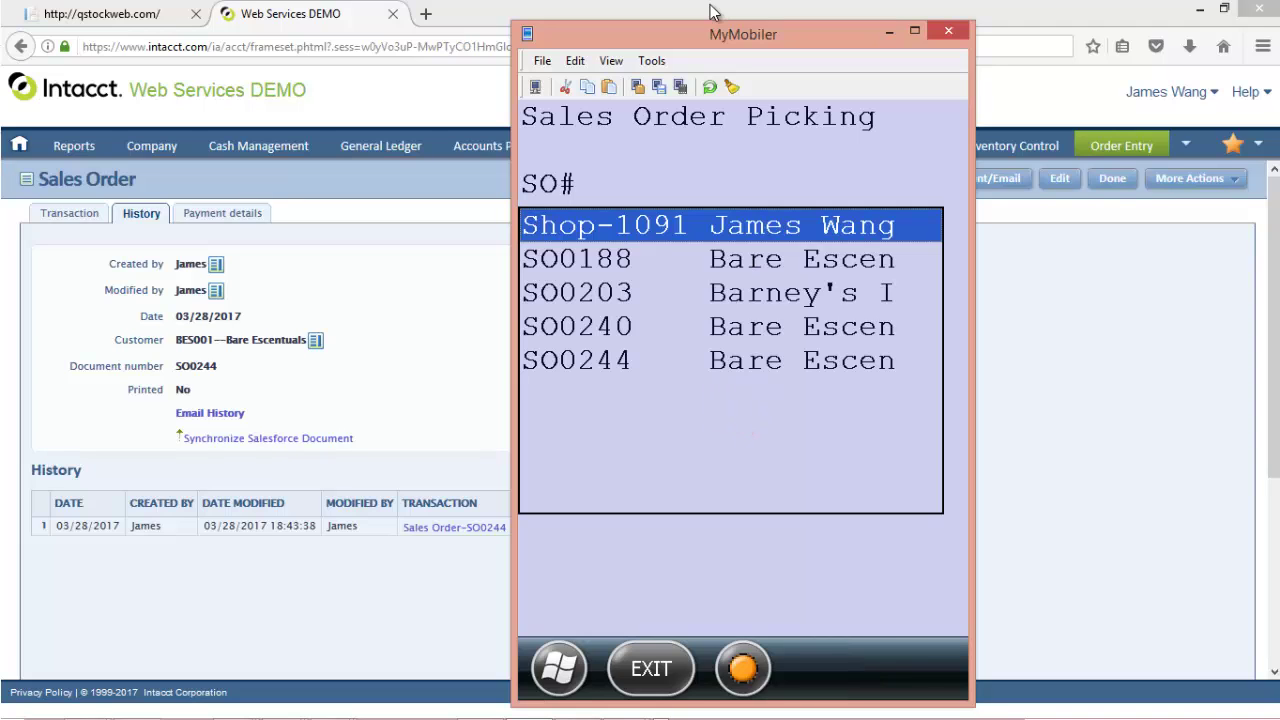
# Select the newly posted Bare Escentuals sales order, the last one listed, for picking.
pyautogui.press('Down')
pyautogui.press('Down')
pyautogui.press('Down')
pyautogui.press('Down')
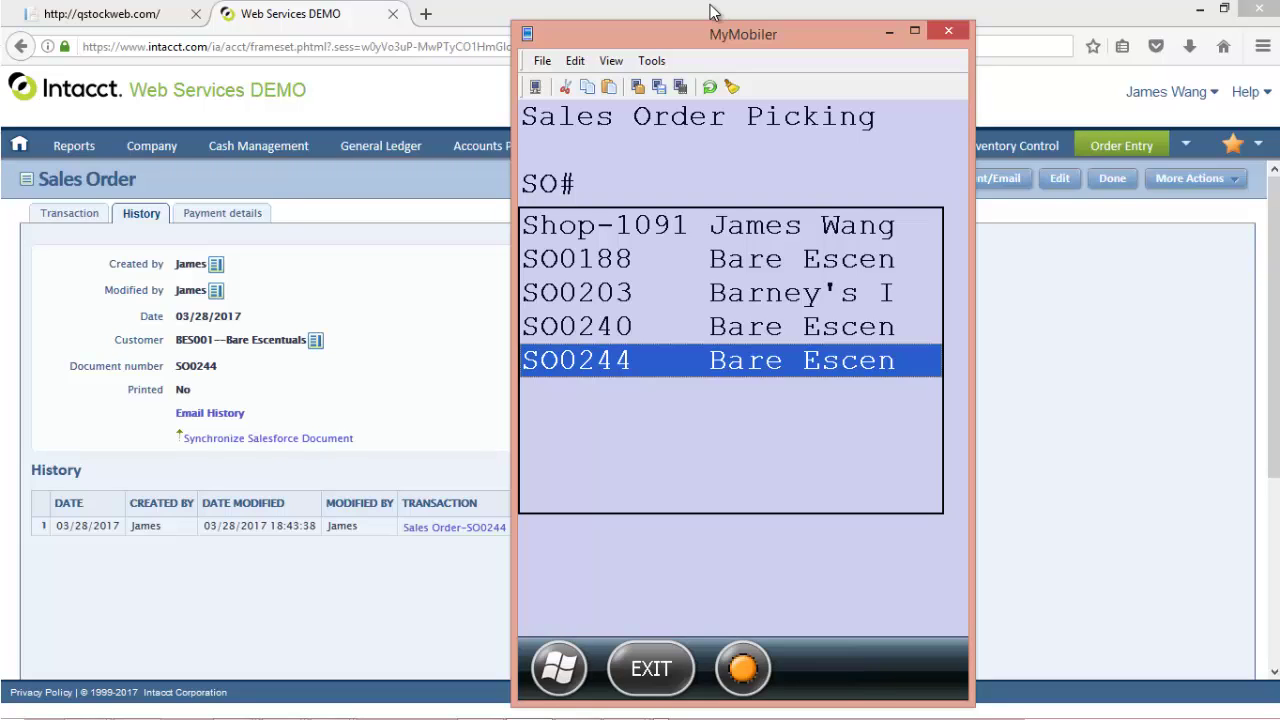
pyautogui.press('Return')
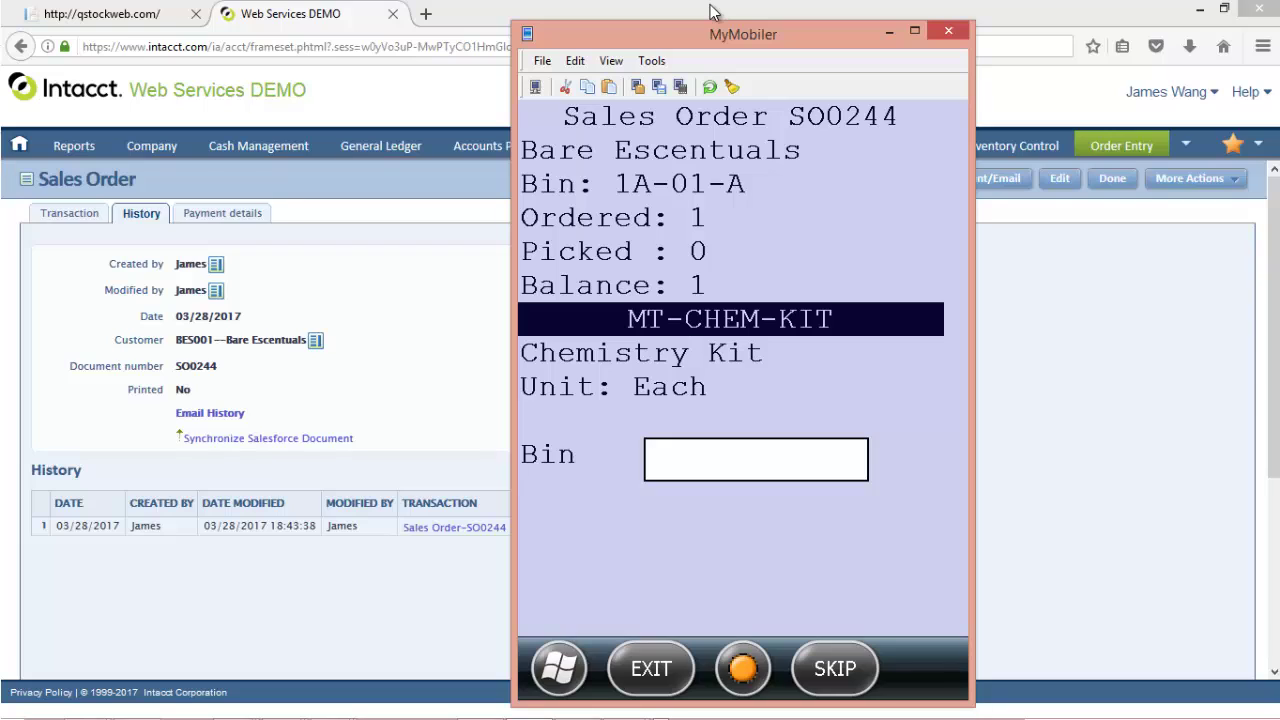
# Pick the Chemistry Kit with bin 1A-01-A, item MT-CHEM-KIT, lot 001 and quantity 1.
pyautogui.write('1A-01-A')
pyautogui.press('Return')
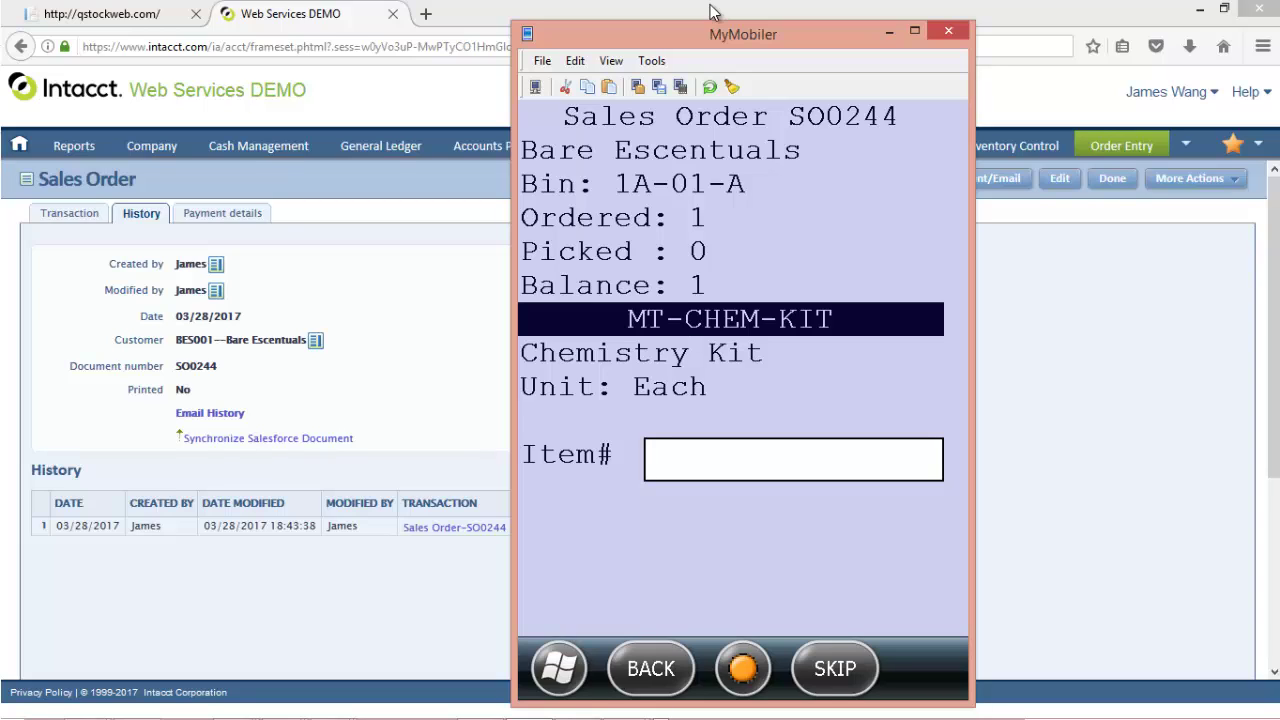
pyautogui.write('MT-CHEM-KIT')
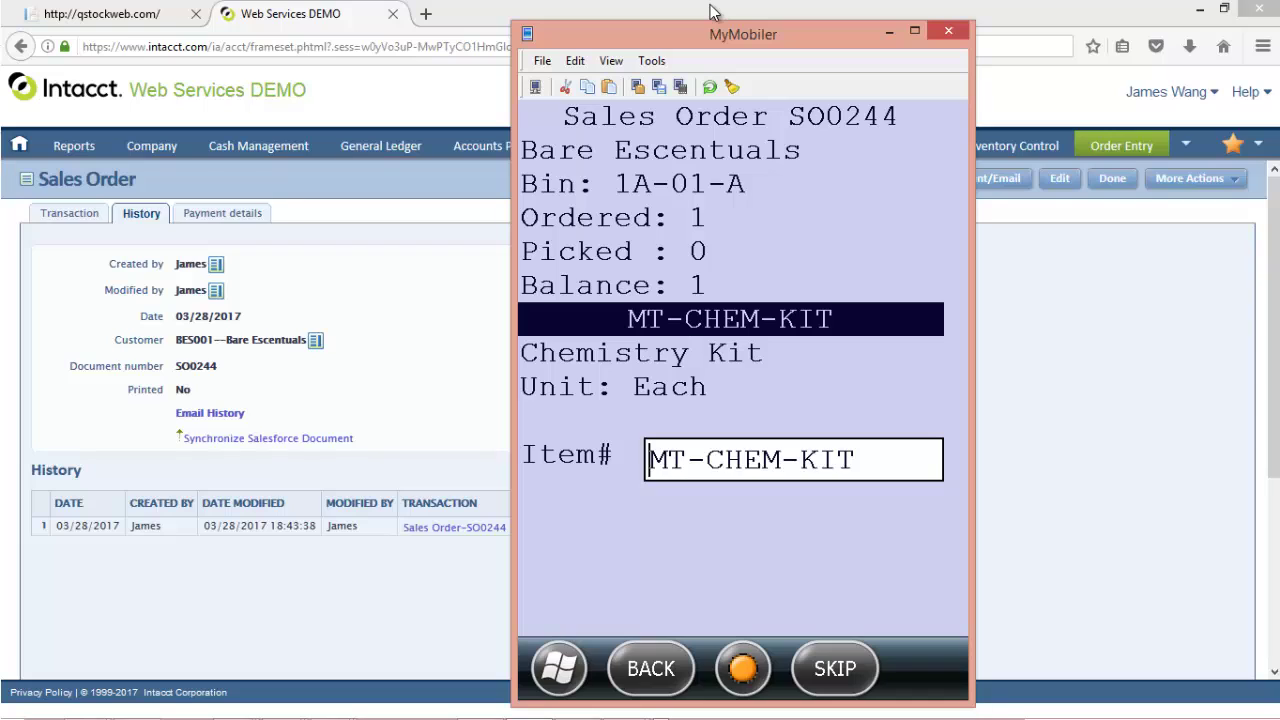
pyautogui.press('Return')
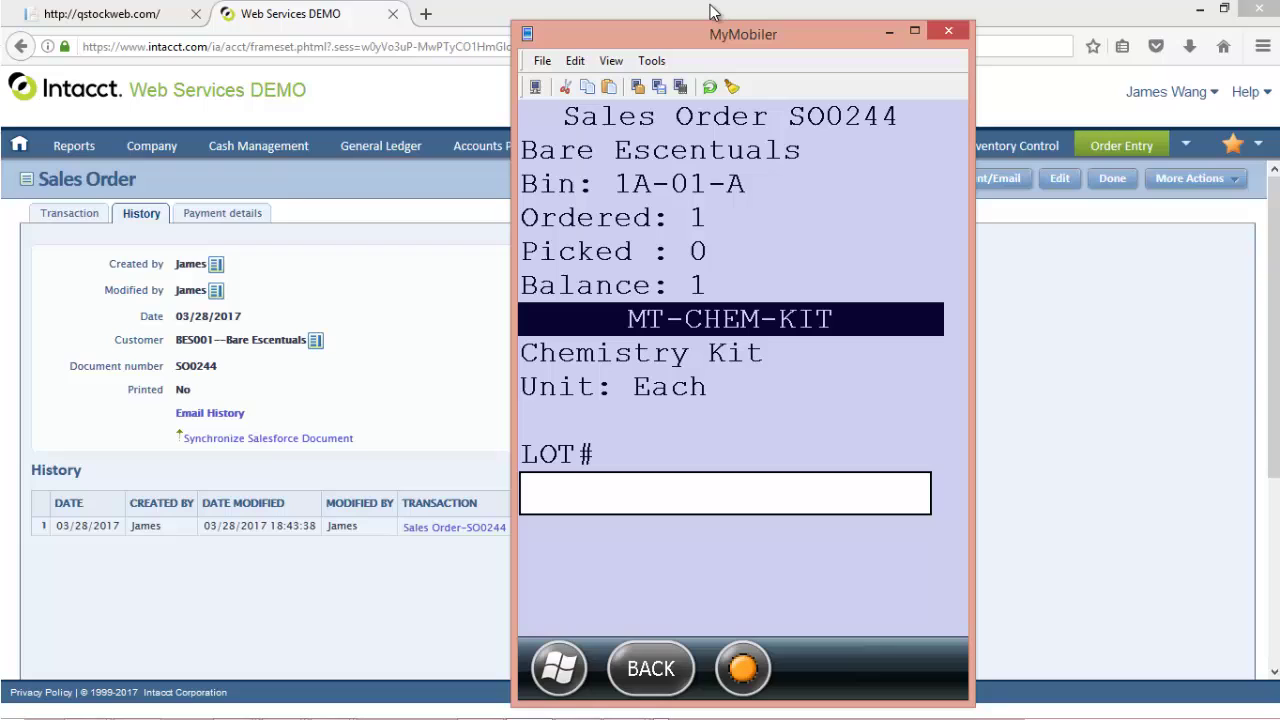
pyautogui.write('001')
pyautogui.press('Return')
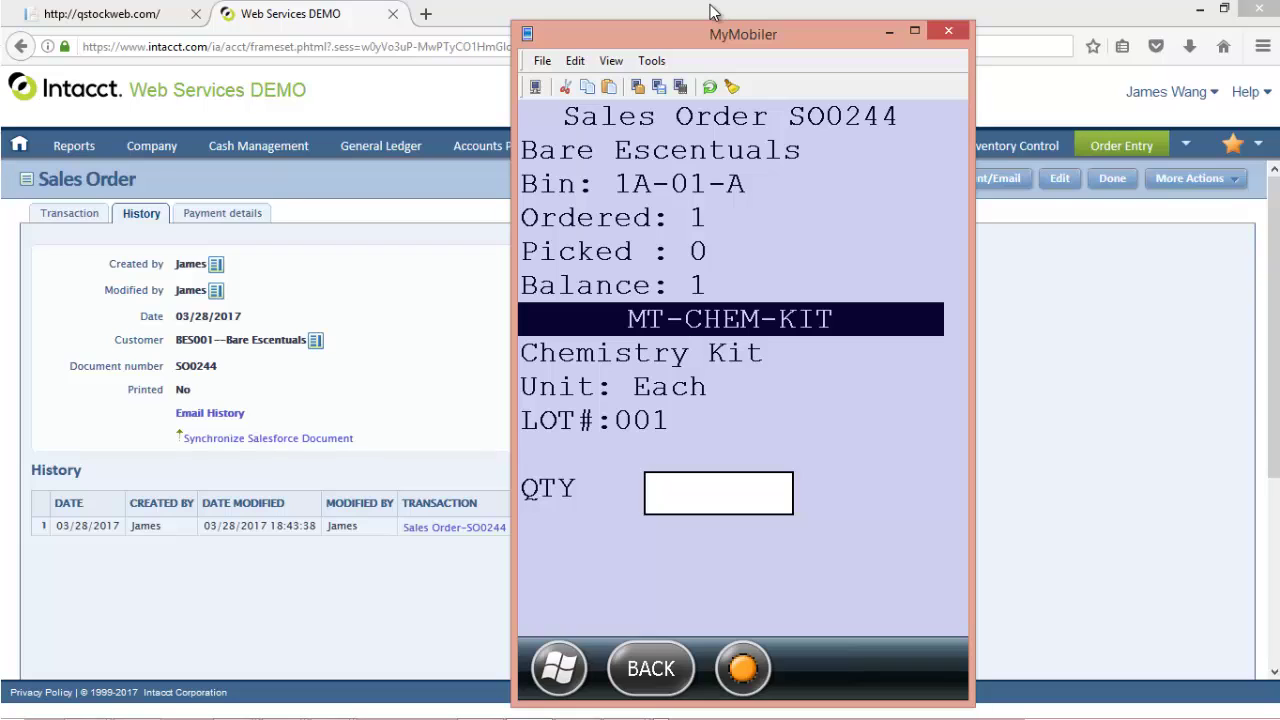
pyautogui.write('1')
pyautogui.press('Return')
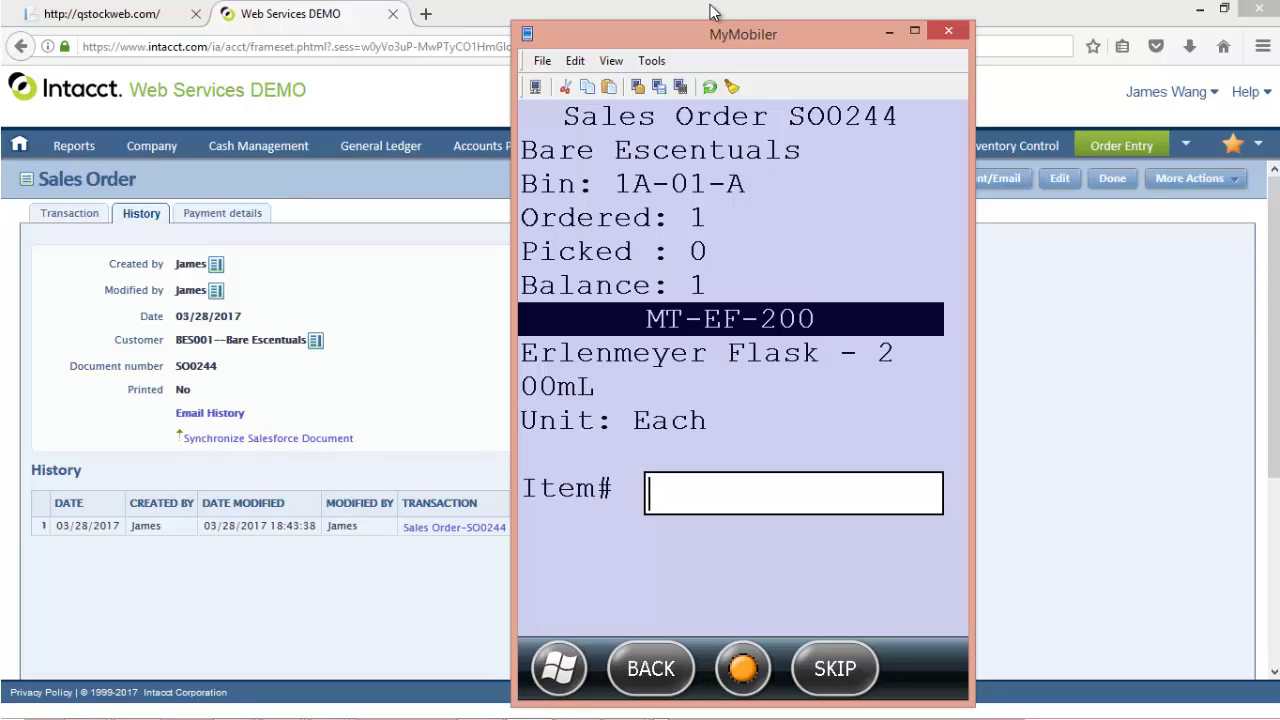
# Try to enter item MT-TT-STAND for the Erlenmeyer Flask pick.
pyautogui.write('MT-TT-STAND')
pyautogui.press('Return')
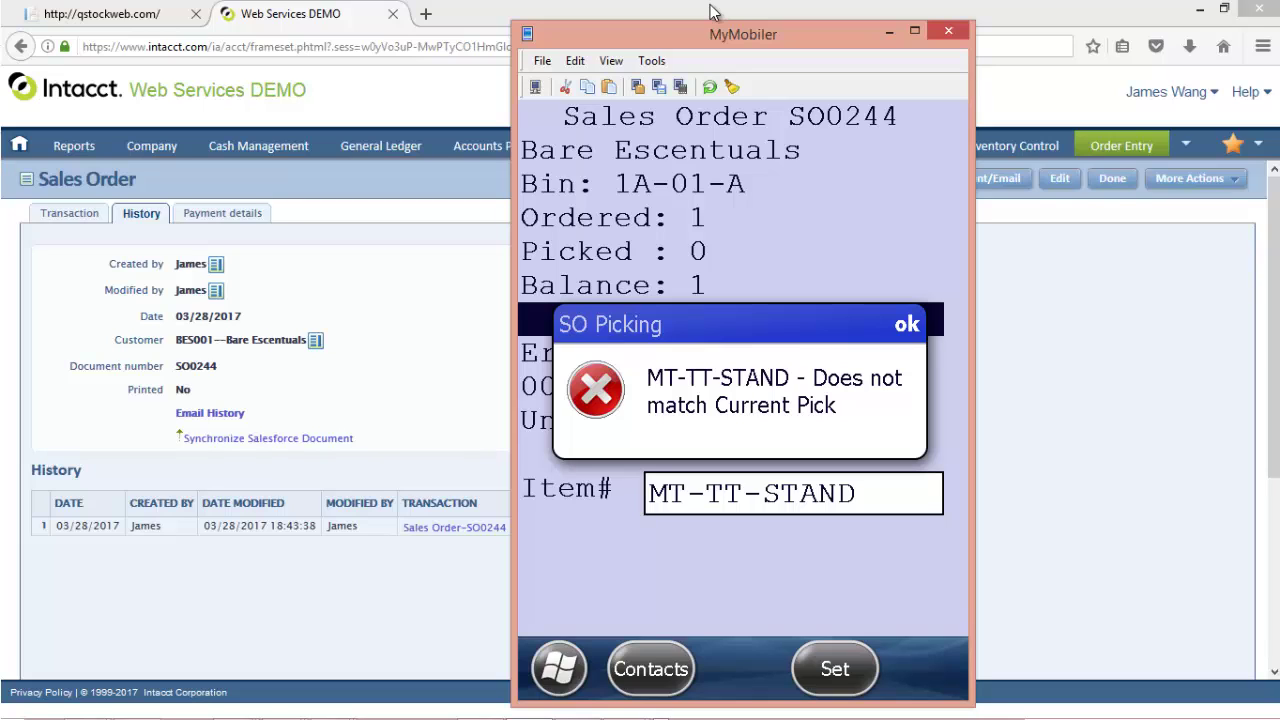
pyautogui.press('Return')
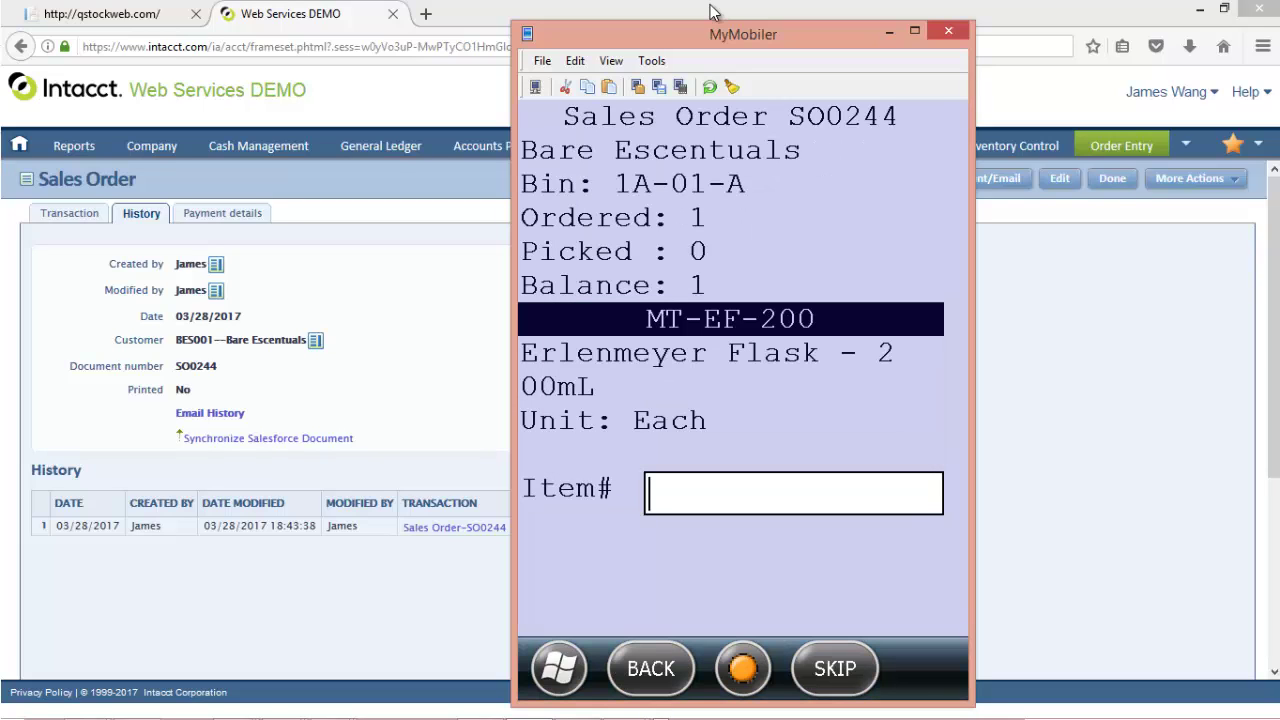
# Pick the Erlenmeyer Flask with item MT-EF-200 and quantity 1.
pyautogui.write('MT-EF-200')
pyautogui.press('Return')
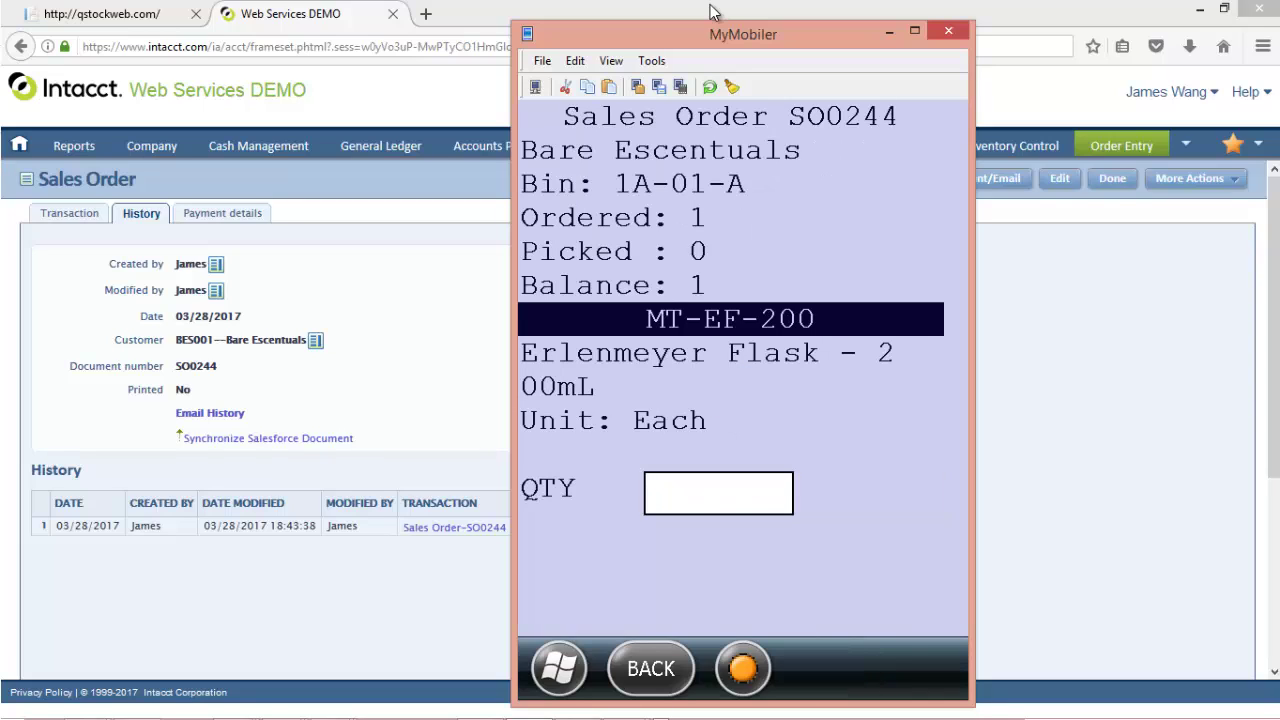
pyautogui.write('1')
pyautogui.press('Return')
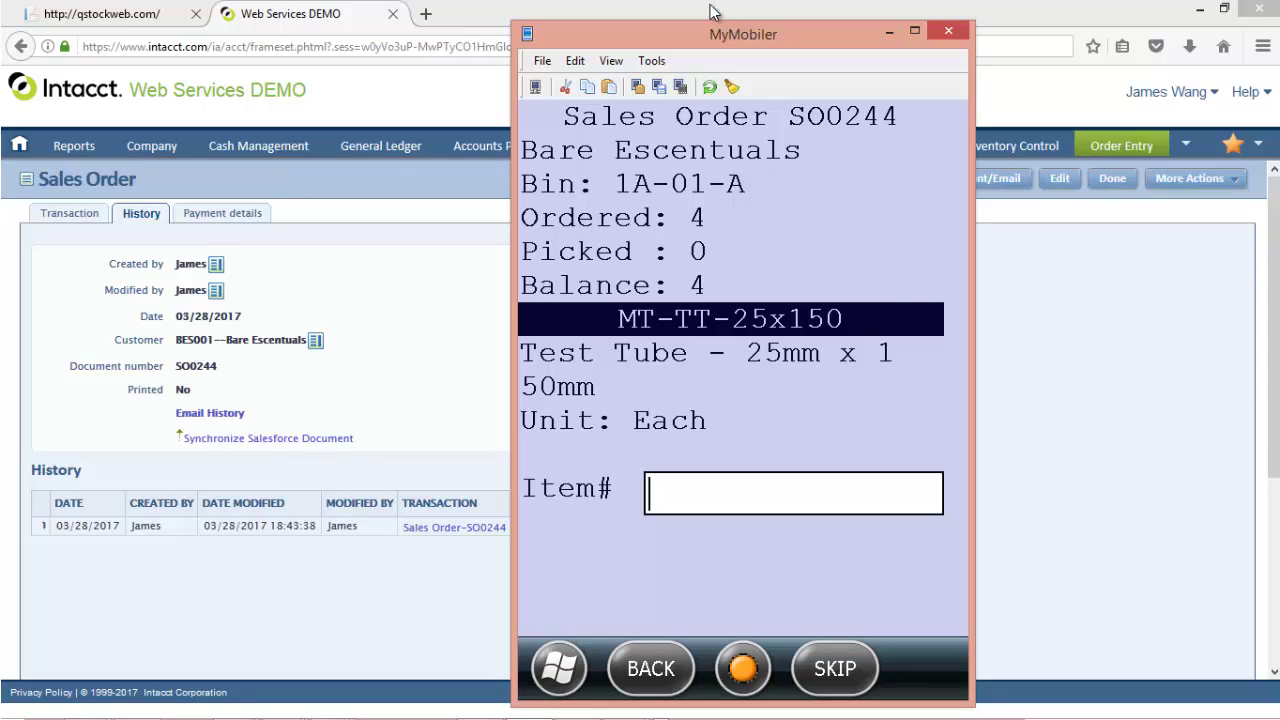
# Pick the 25mm x 150mm test tubes with item MT-TT-25X150 and quantity 4.
pyautogui.write('MT-TT-25X150')
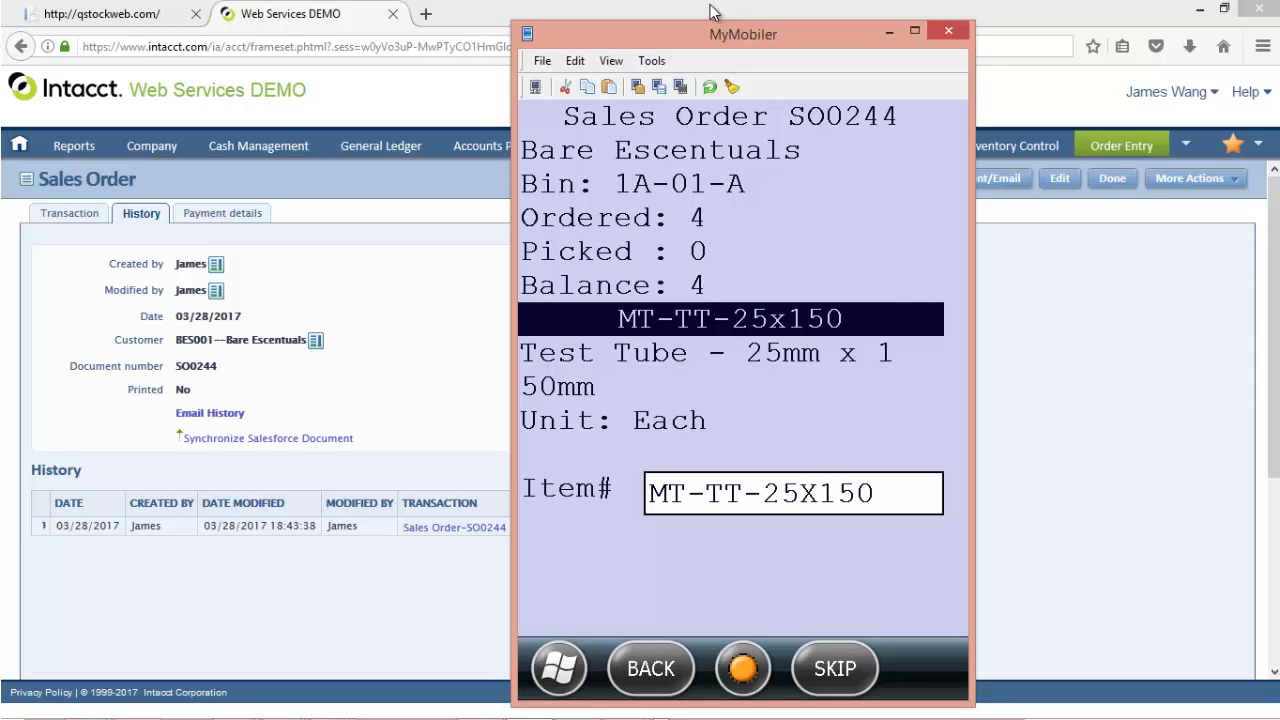
pyautogui.press('Return')
pyautogui.write('4')
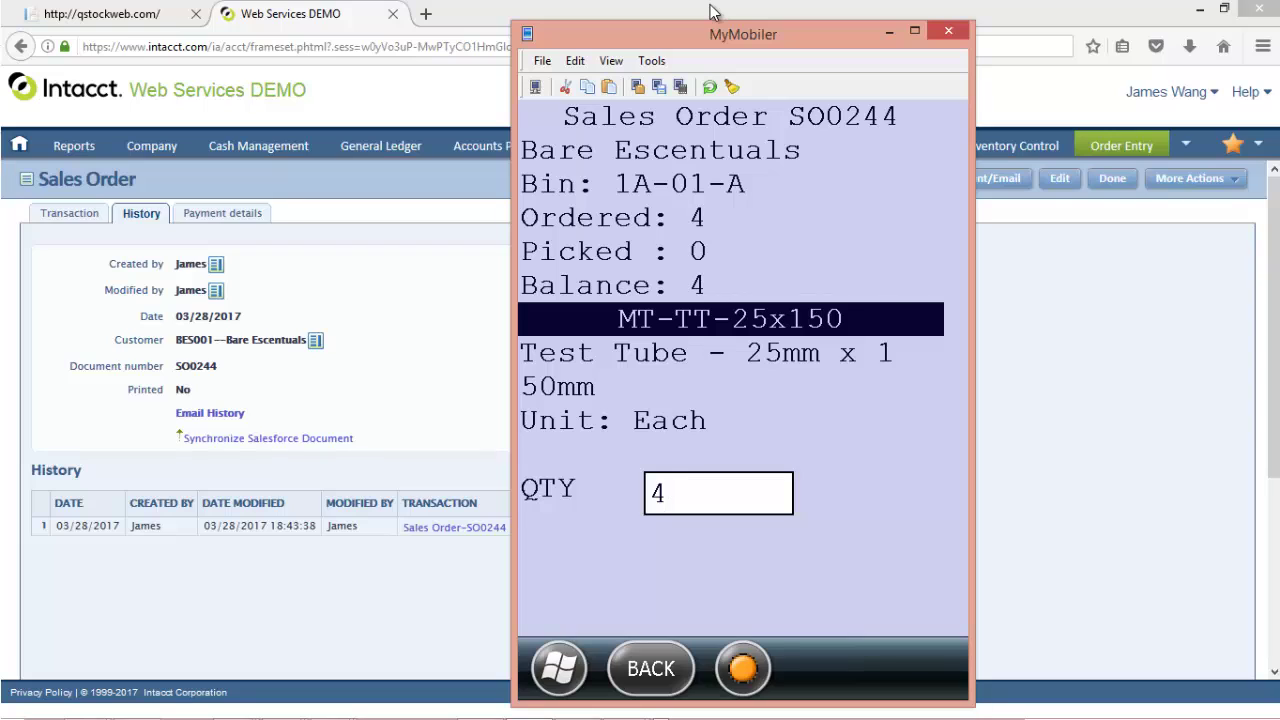
pyautogui.press('Return')
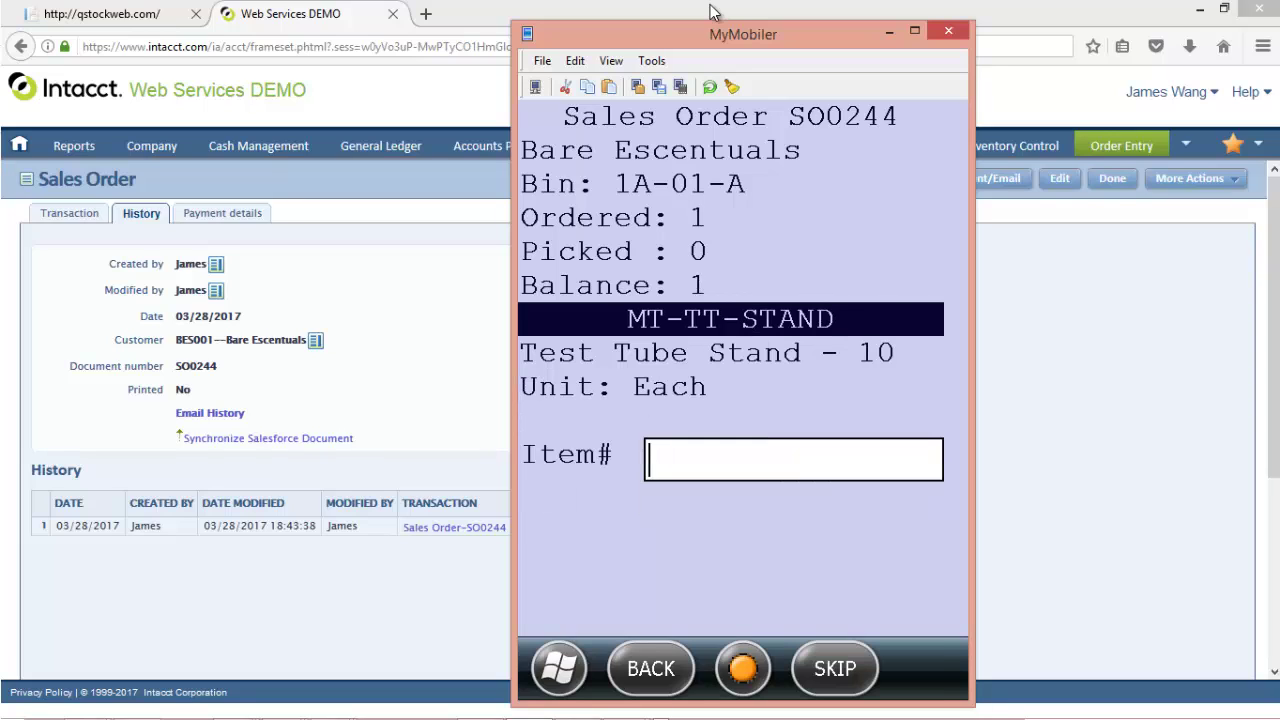
# Pick the Test Tube Stand with item MT-TT-STAND and quantity 1, and close the completed pick list.
pyautogui.write('MT-TT-STAND')
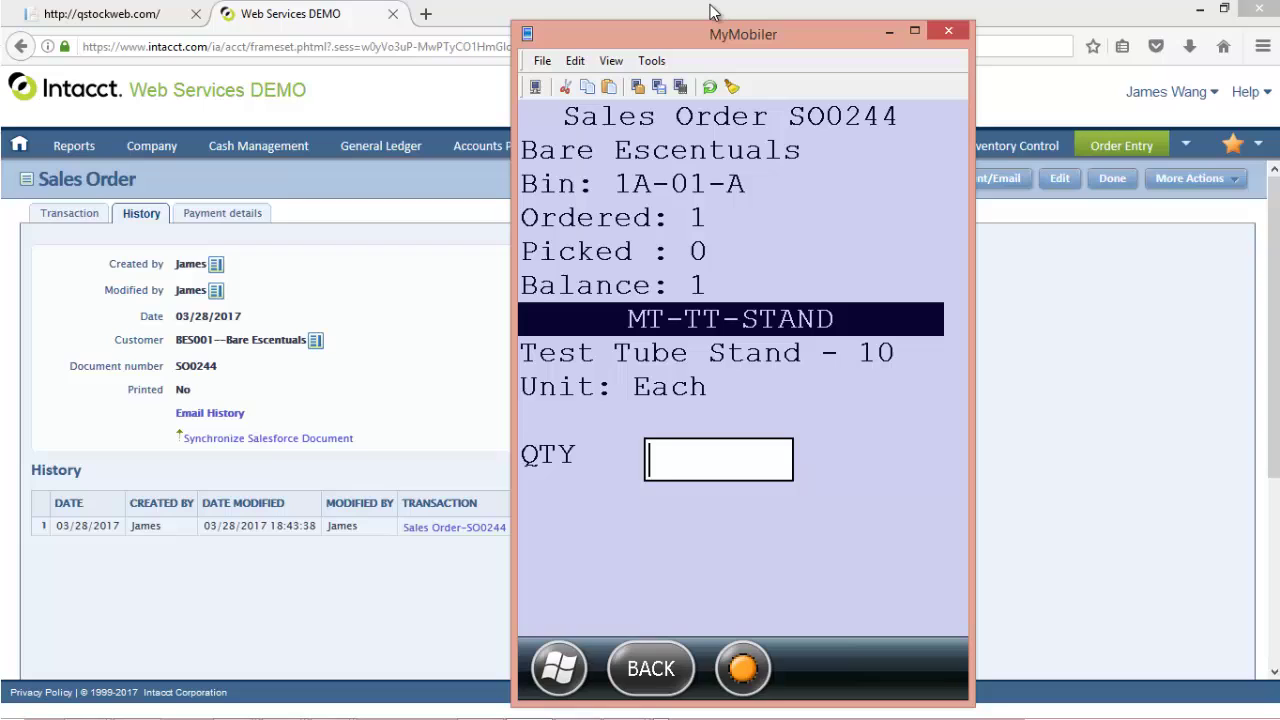
pyautogui.write('1')
pyautogui.press('Return')
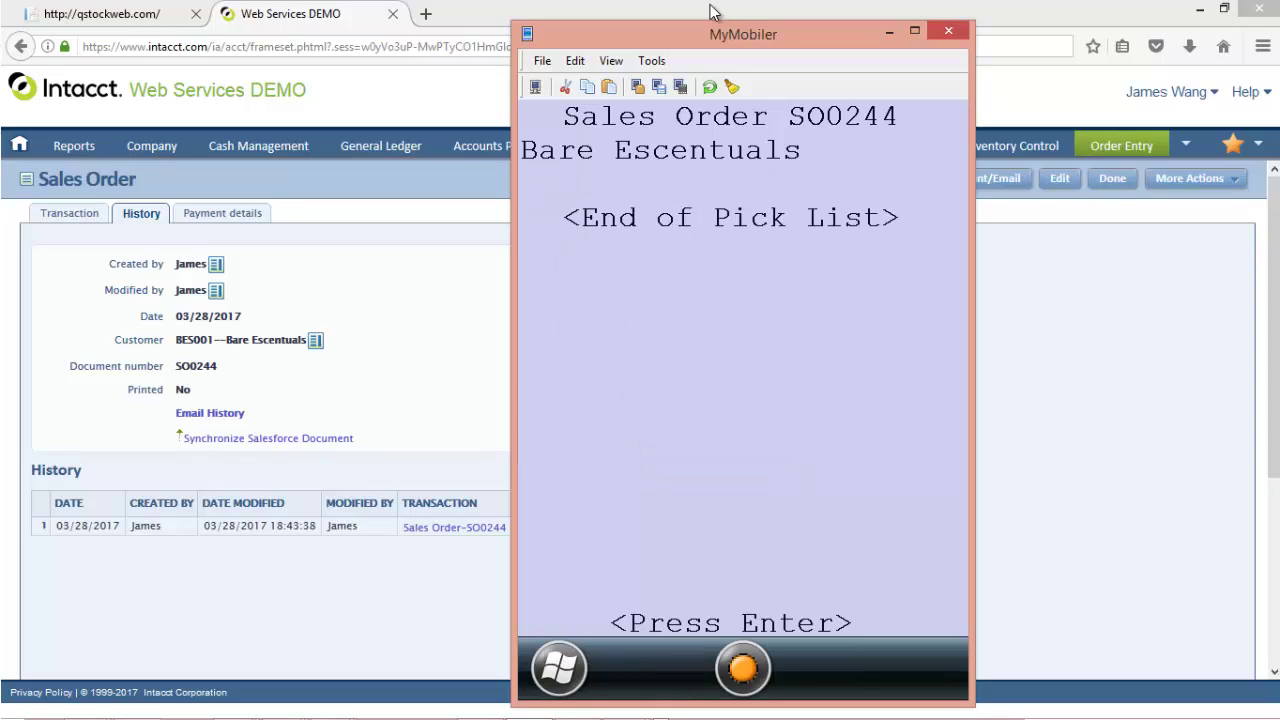
pyautogui.press('Return')
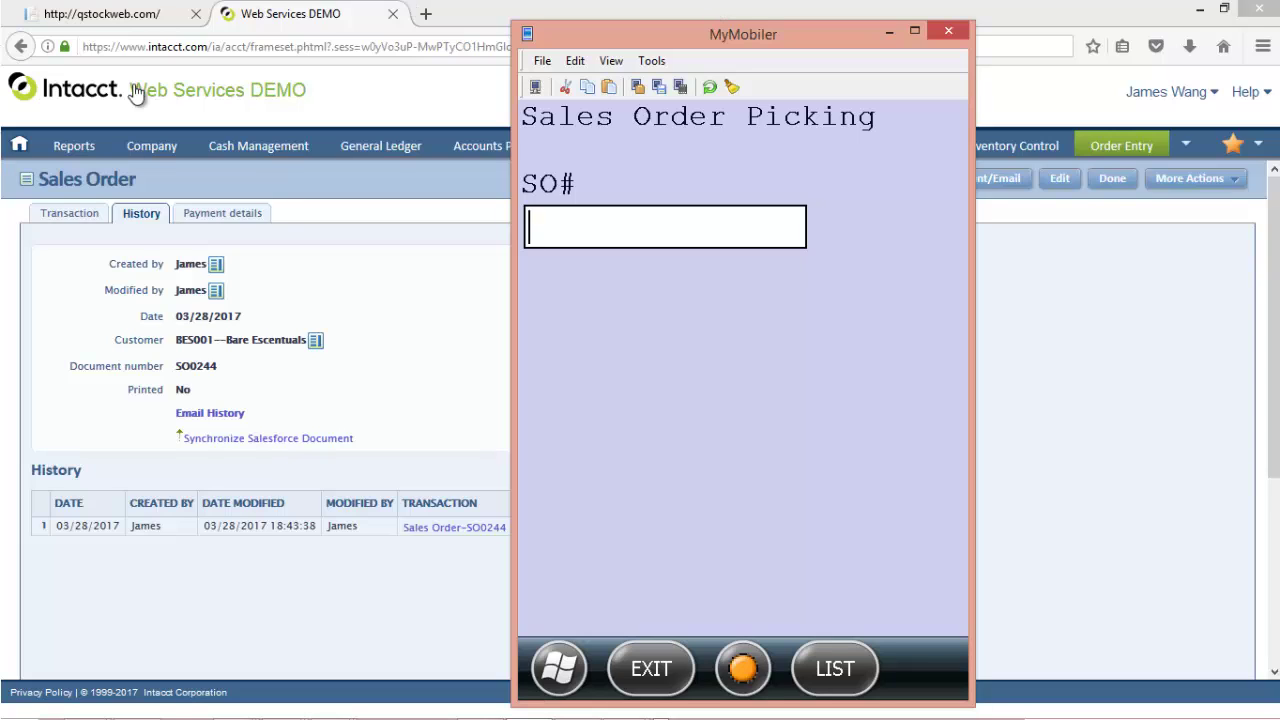
# Switch to QStock Inventory in the browser and open the list of sales orders.
pyautogui.click(112, 30)
pyautogui.click(112, 22)
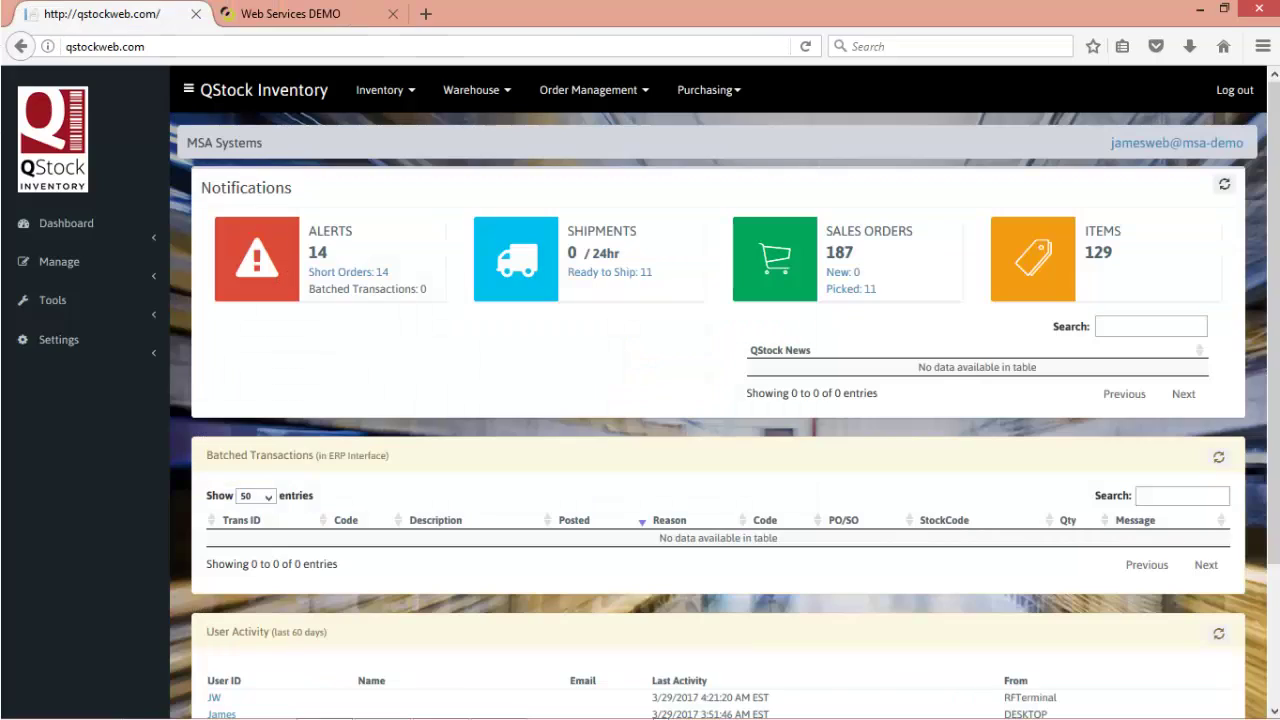
pyautogui.click(620, 110)
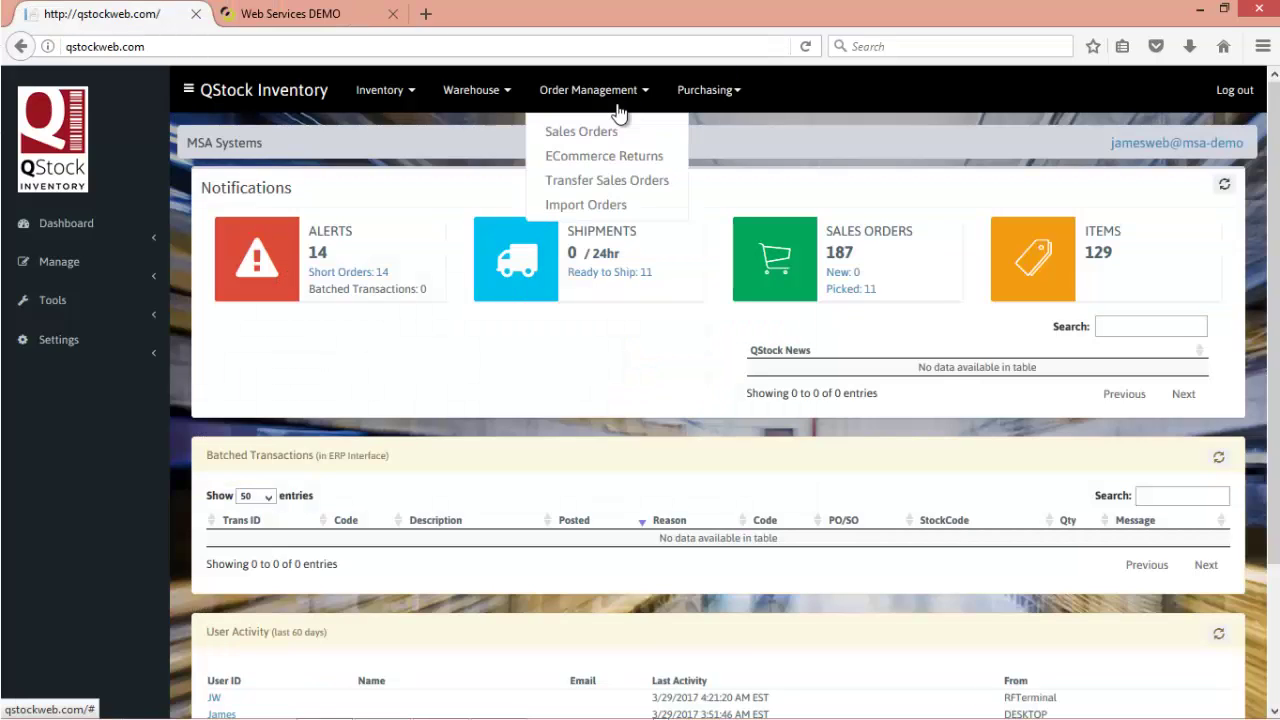
pyautogui.click(600, 131)
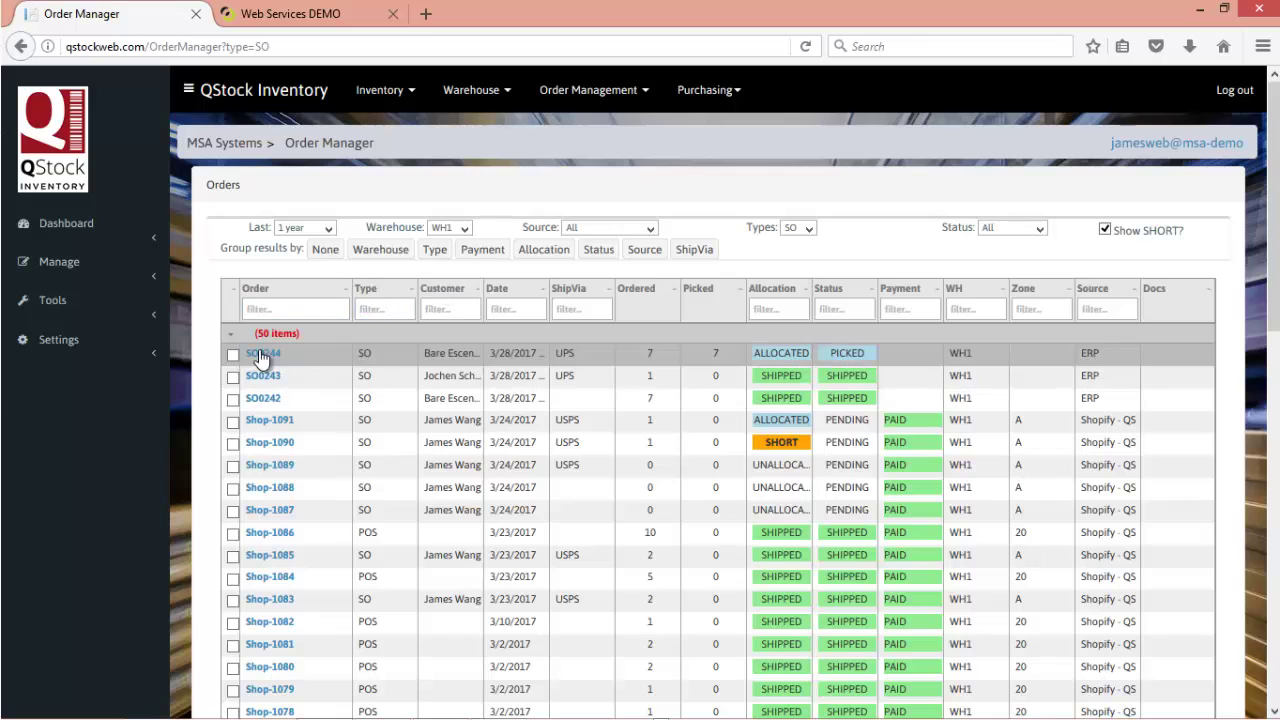
# Open the details of the picked Bare Escentuals order and examine its lines and shipping information.
pyautogui.click(263, 353)
pyautogui.moveTo(655, 165); pyautogui.dragTo(763, 146)
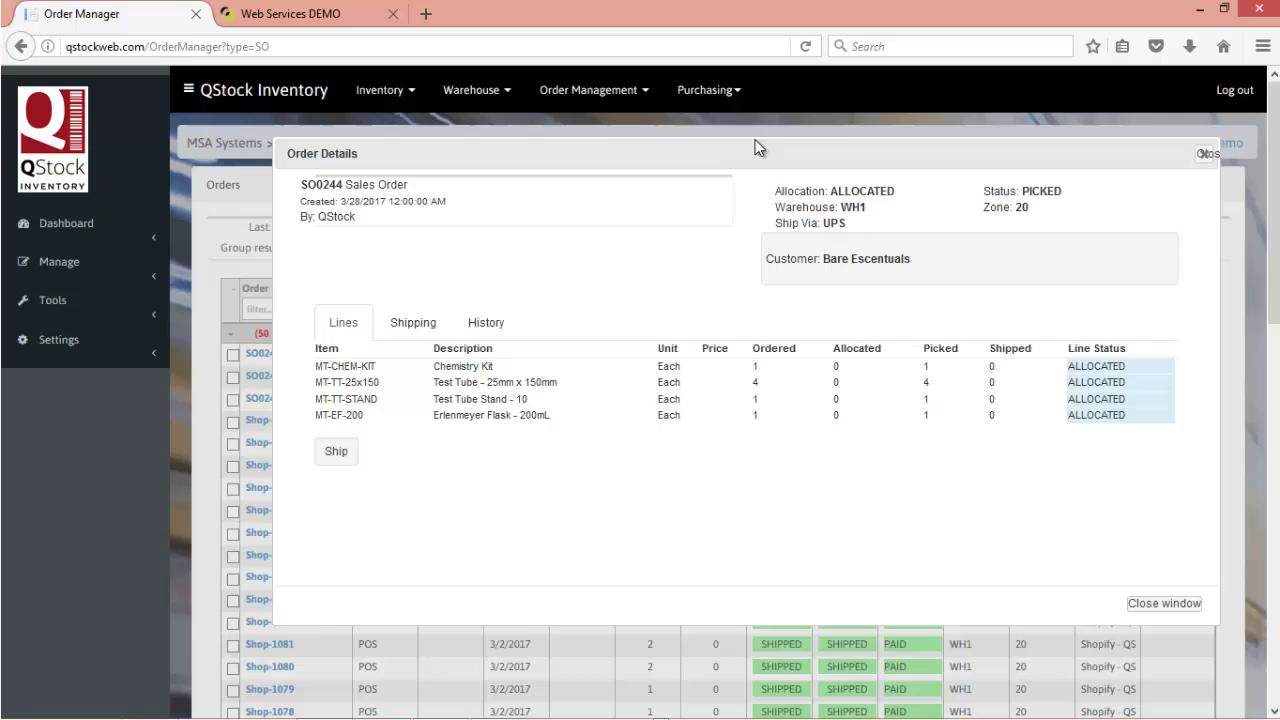
pyautogui.click(405, 330)
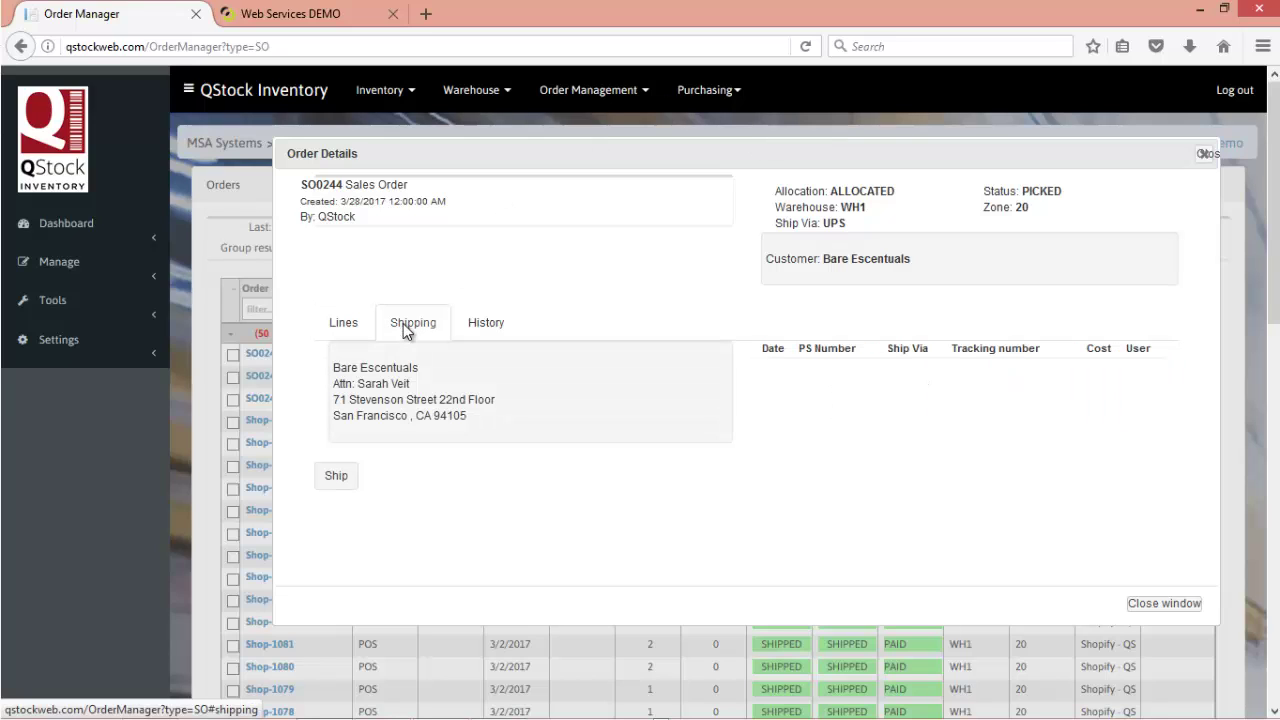
# Ship the picked order by UPS with tracking number Z13214123 and post it as a manual shipment.
pyautogui.click(330, 476)
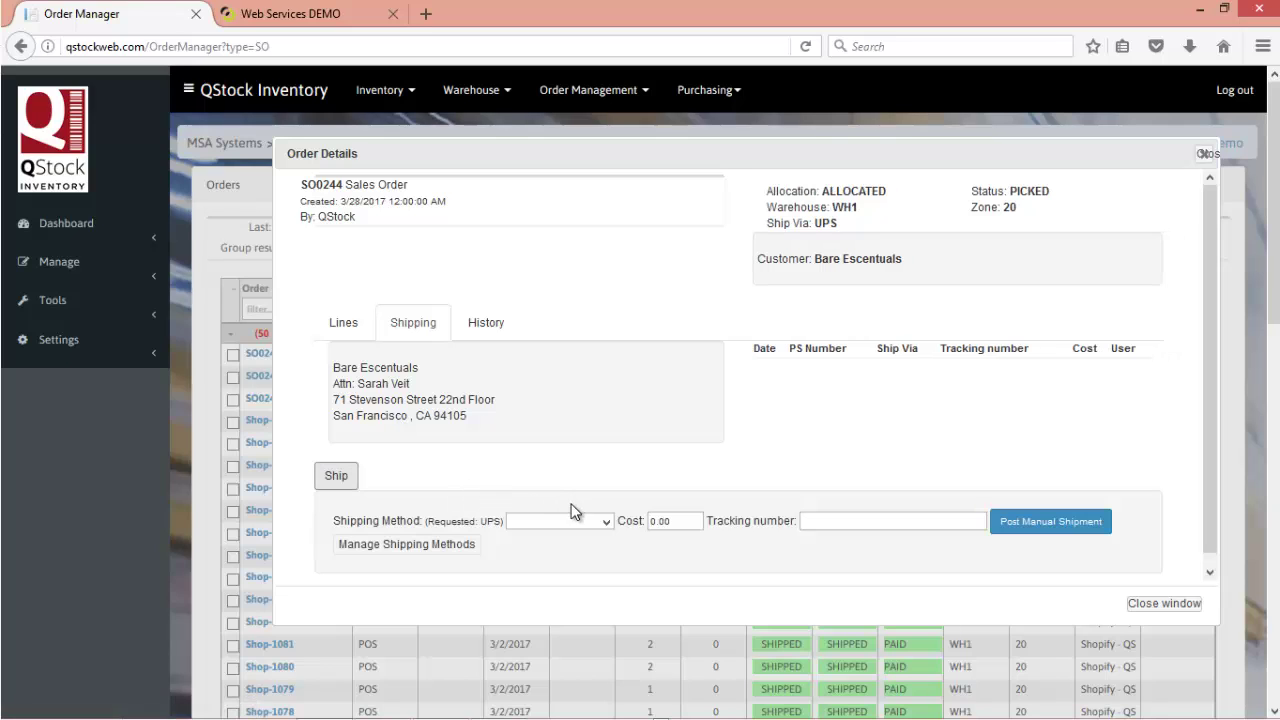
pyautogui.click(578, 523)
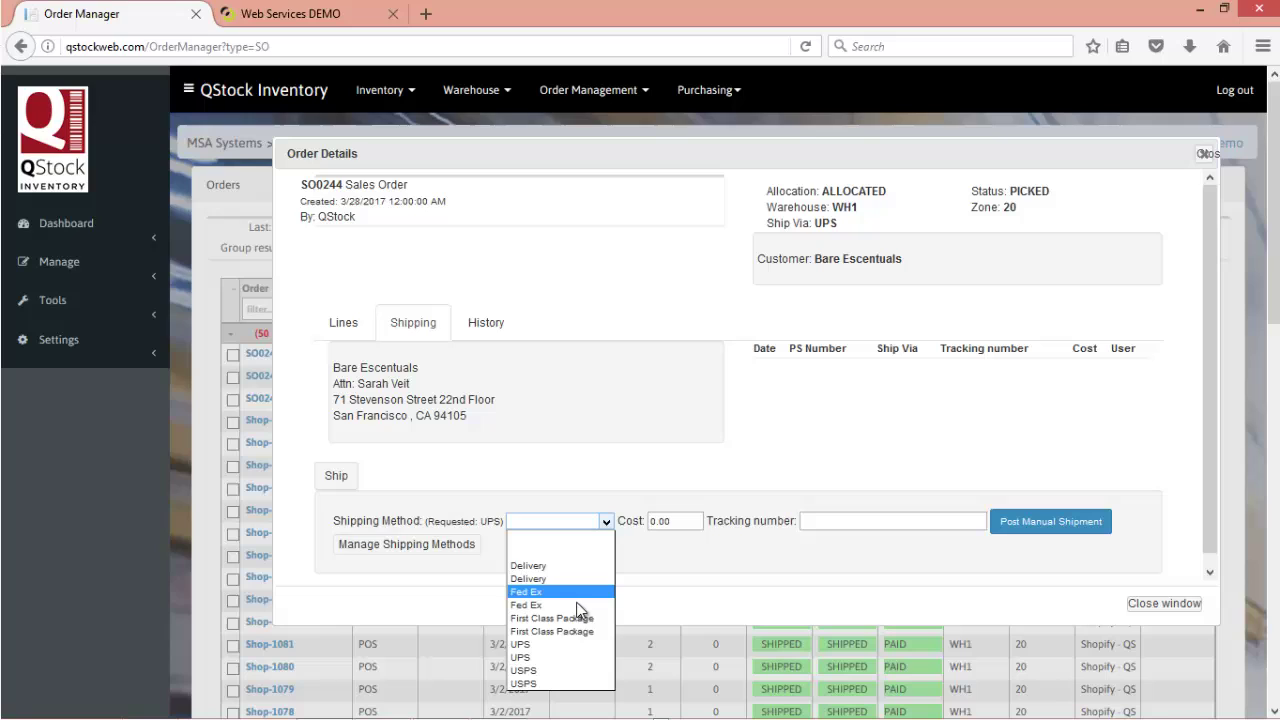
pyautogui.click(564, 645)
pyautogui.click(824, 523)
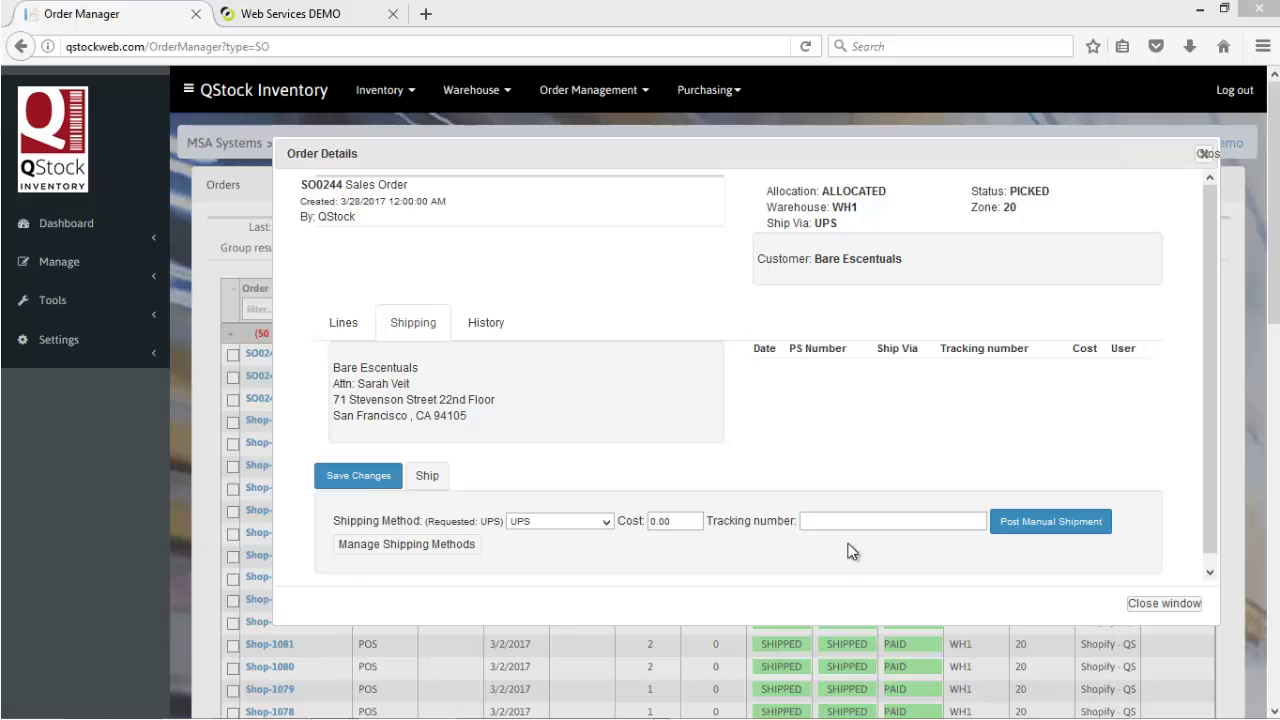
pyautogui.write('Z13214123')
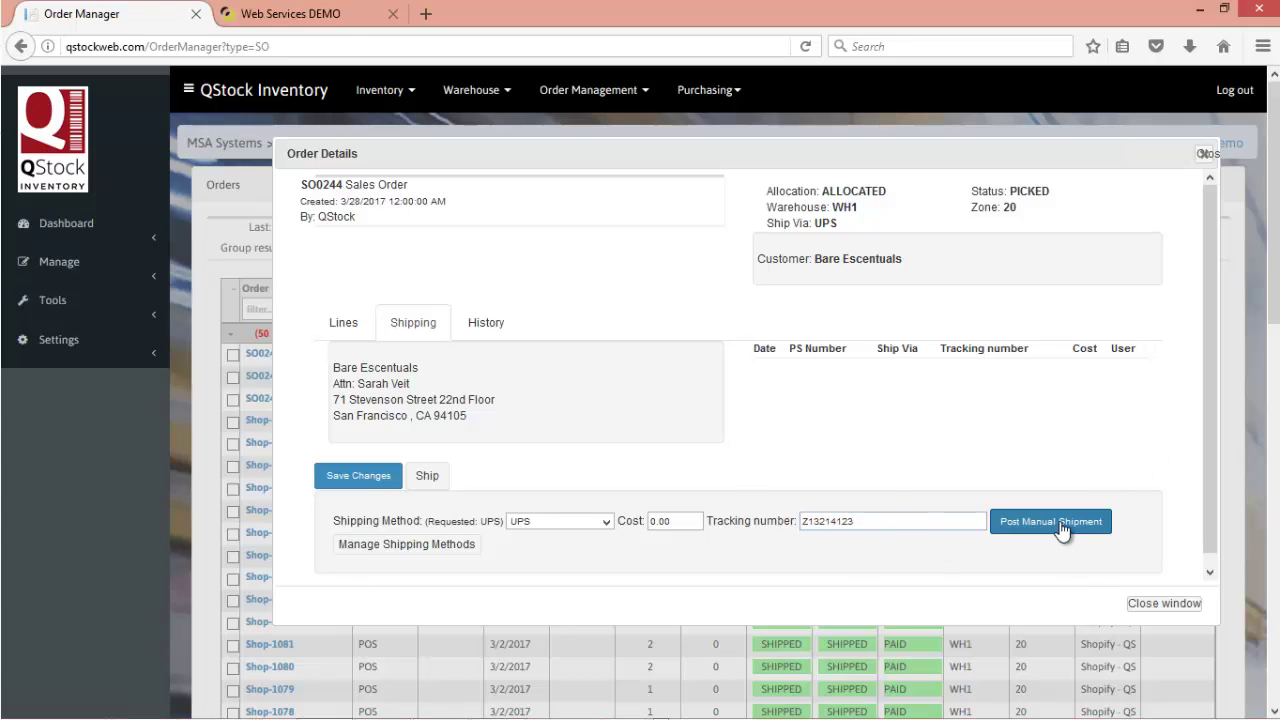
pyautogui.click(1064, 528)
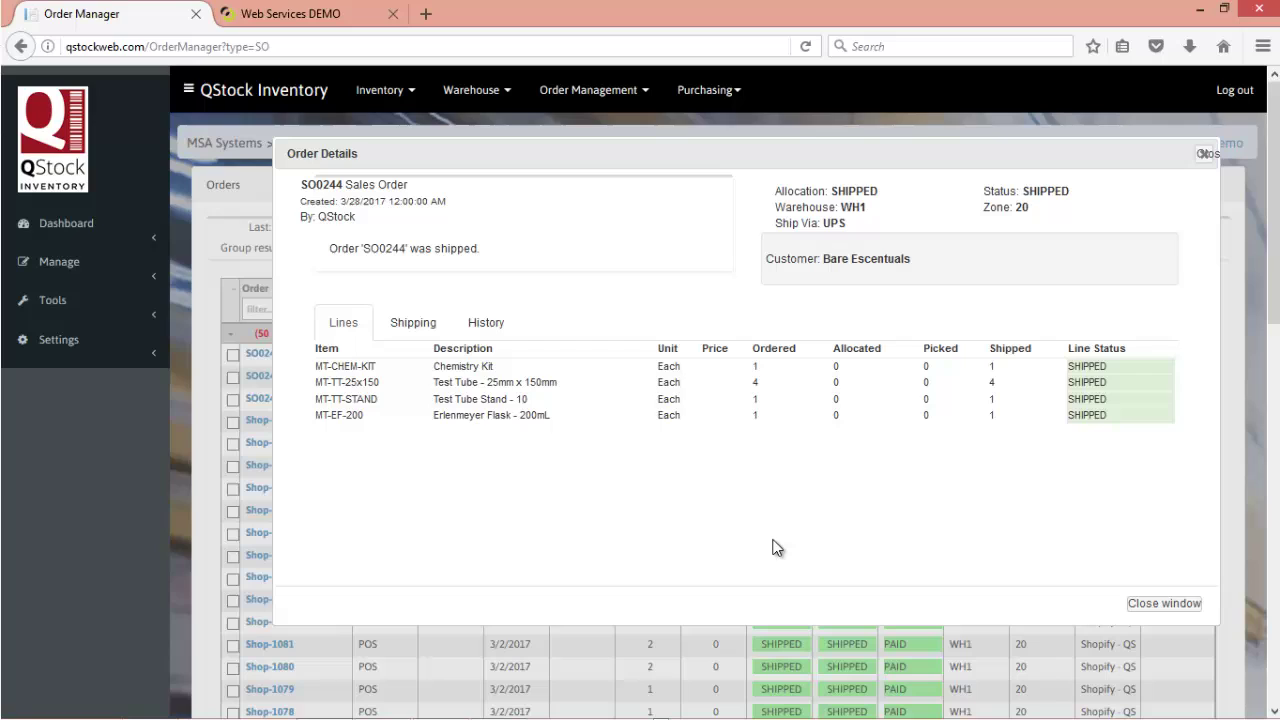
# Review the shipped order's shipping record and transaction history, and close its details.
pyautogui.click(403, 329)
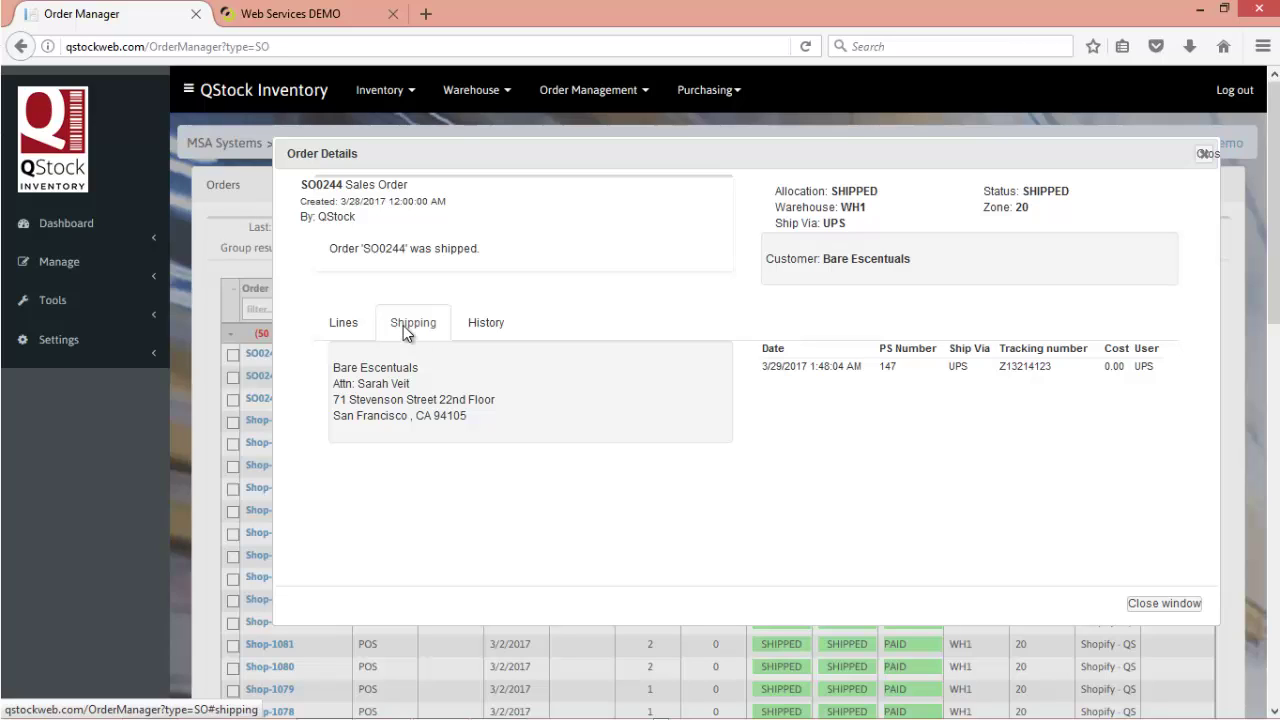
pyautogui.click(486, 322)
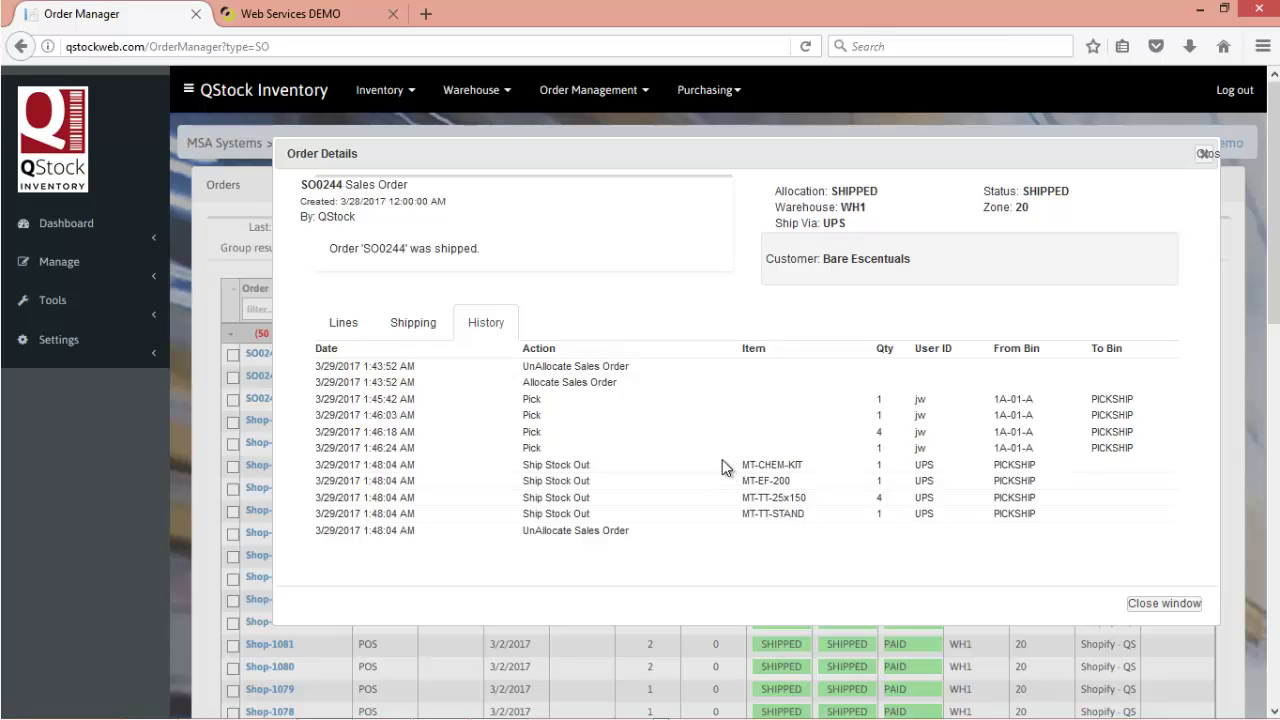
pyautogui.click(414, 323)
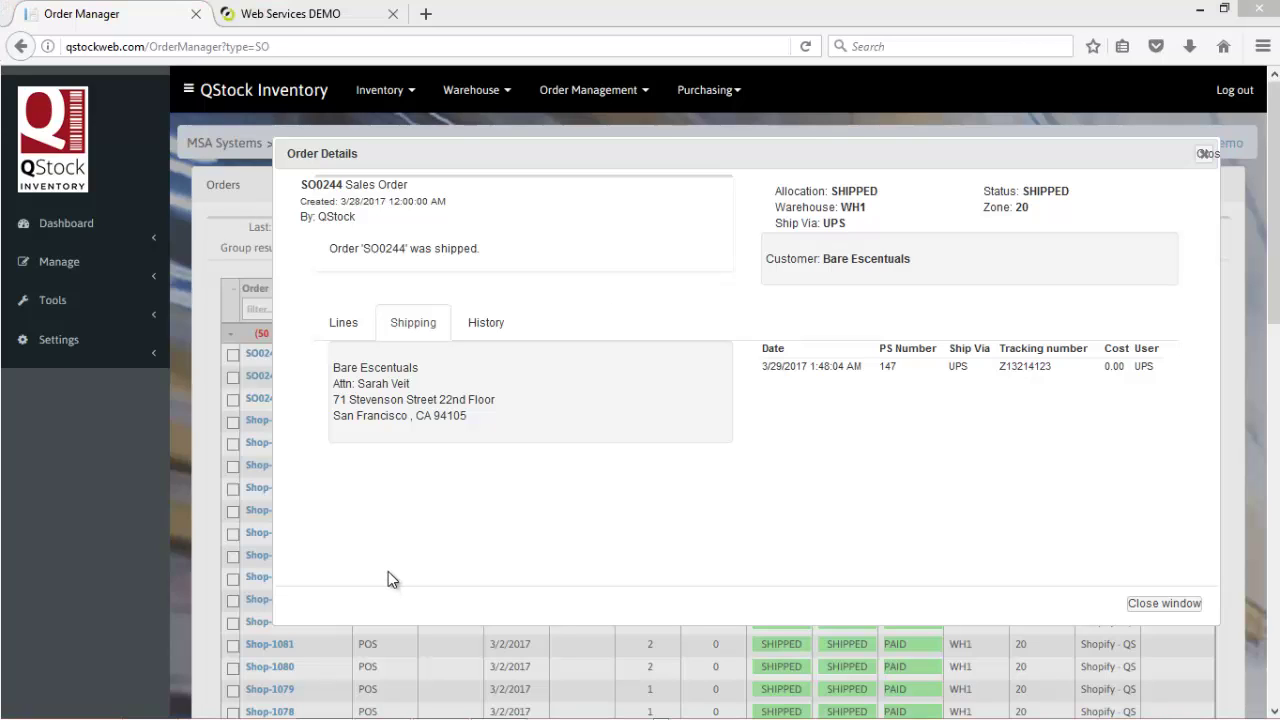
pyautogui.click(1210, 158)
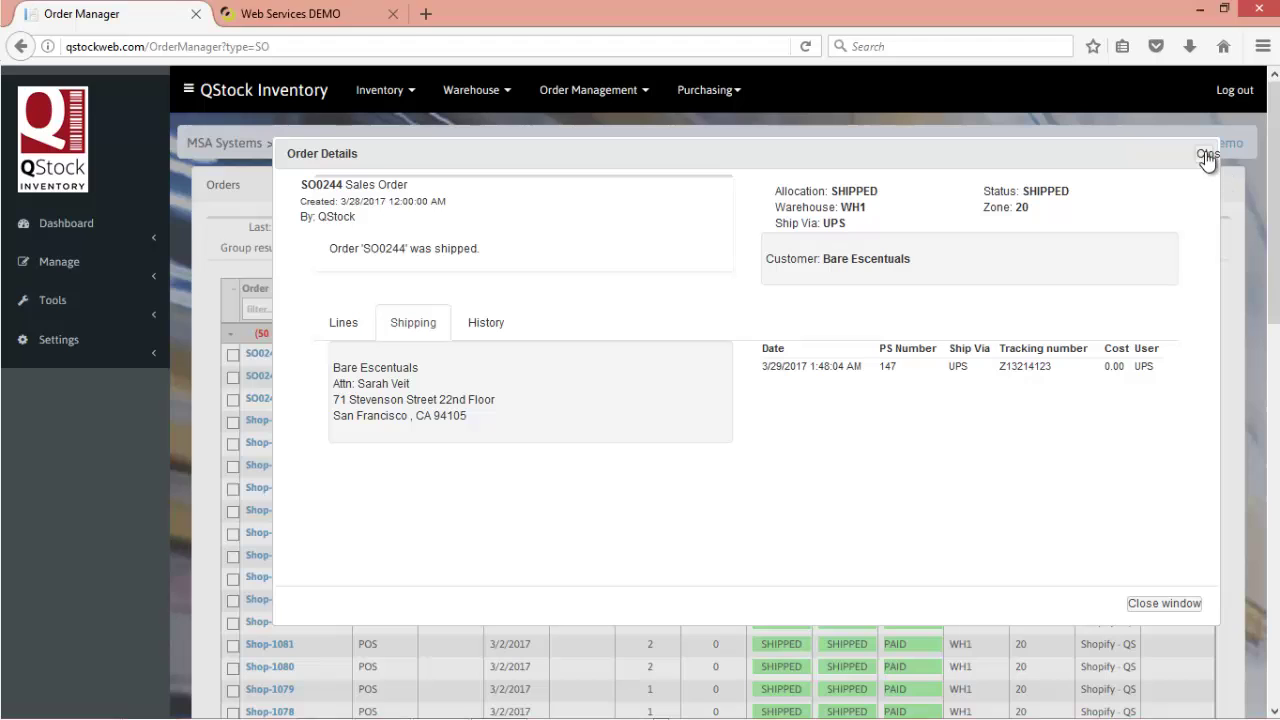
# Switch to Intacct and open the shipper document from the sales order's history in a maximized window.
pyautogui.hotkey('ctrl', 'Tab')
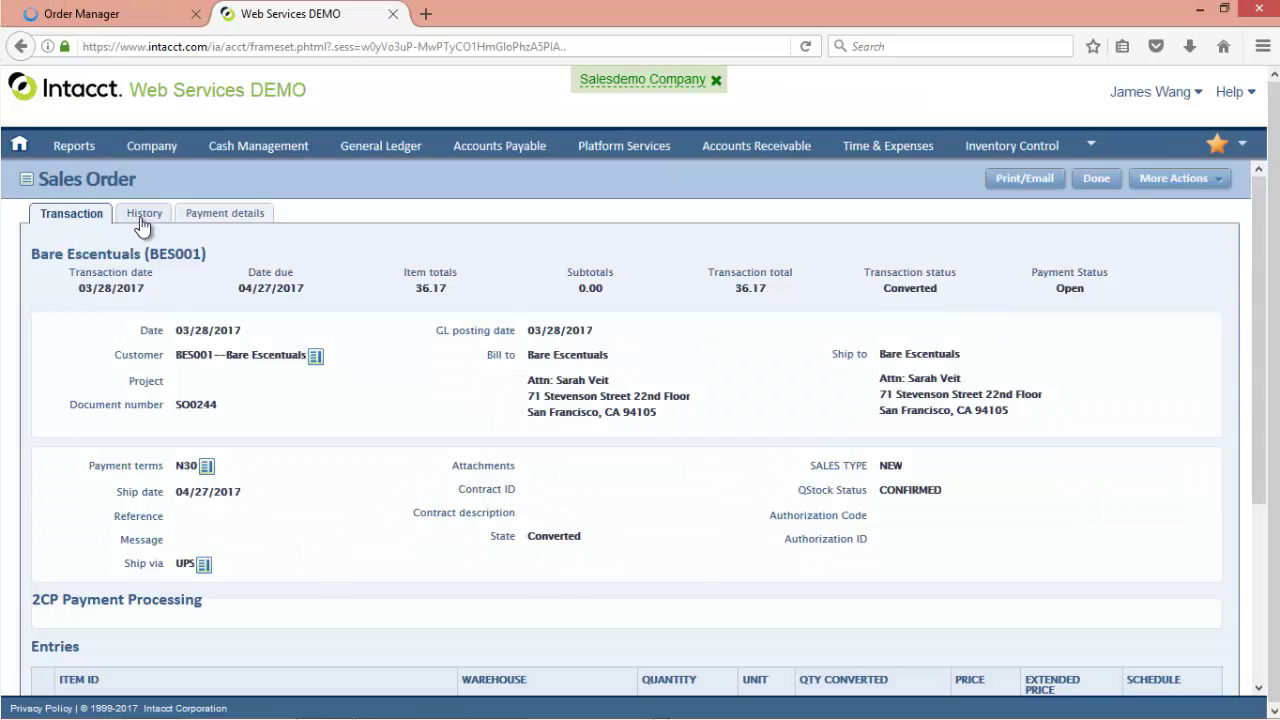
pyautogui.click(141, 213)
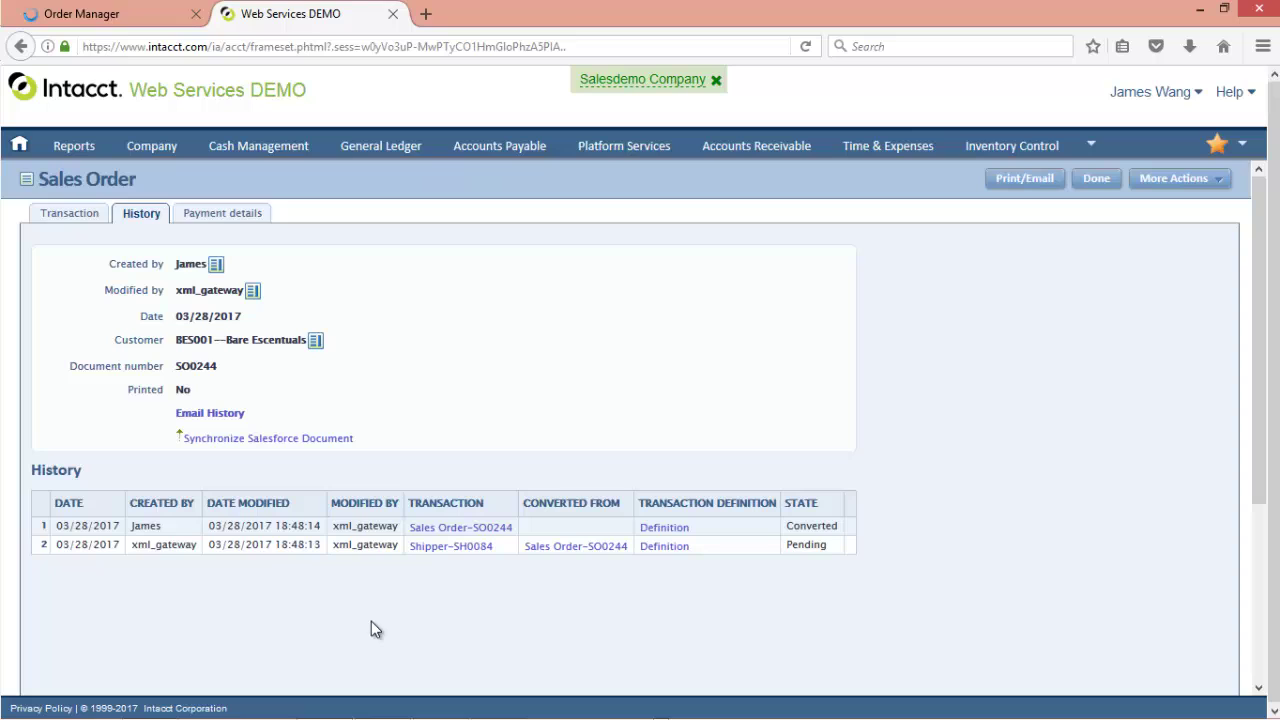
pyautogui.click(452, 548)
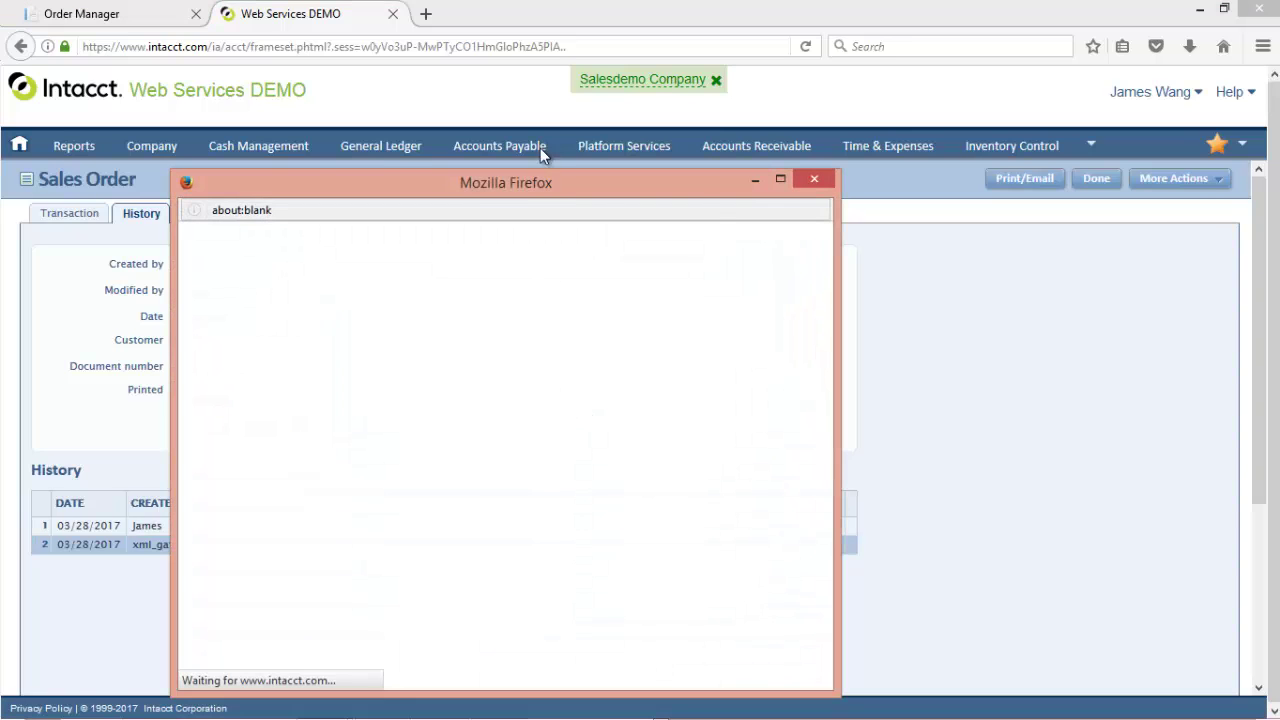
pyautogui.moveTo(546, 183); pyautogui.dragTo(609, 130)
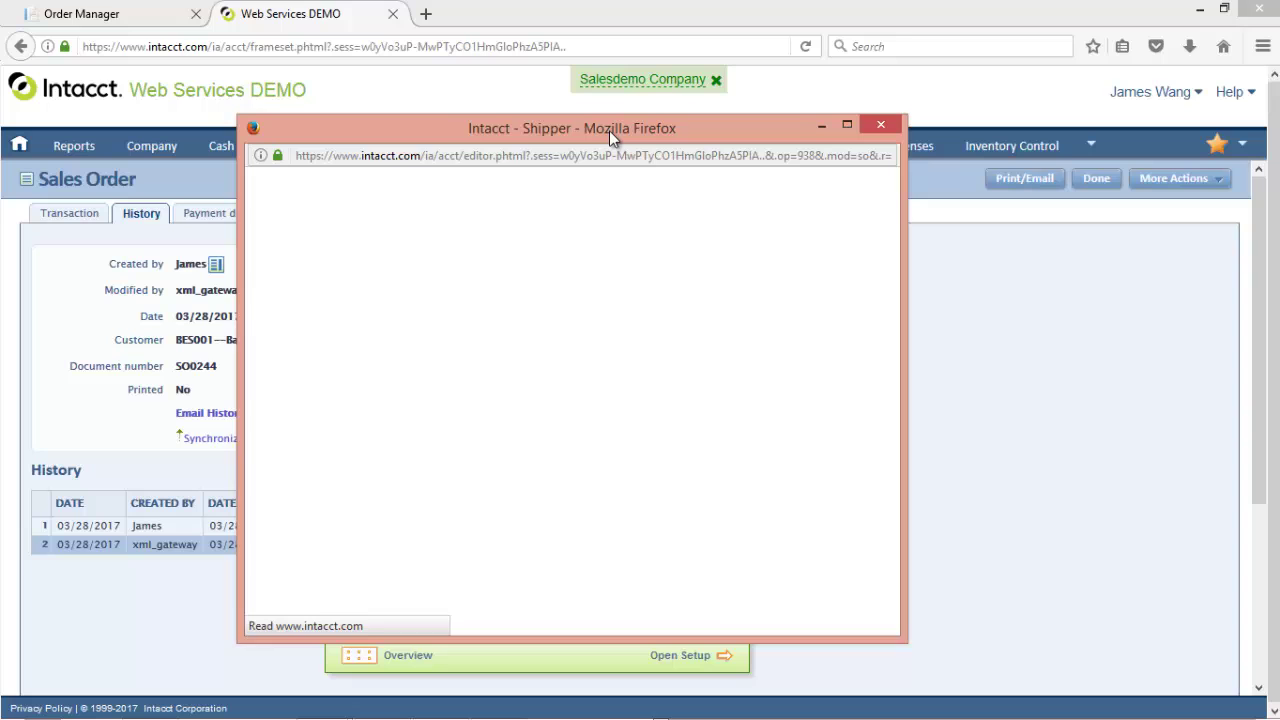
pyautogui.doubleClick(609, 130)
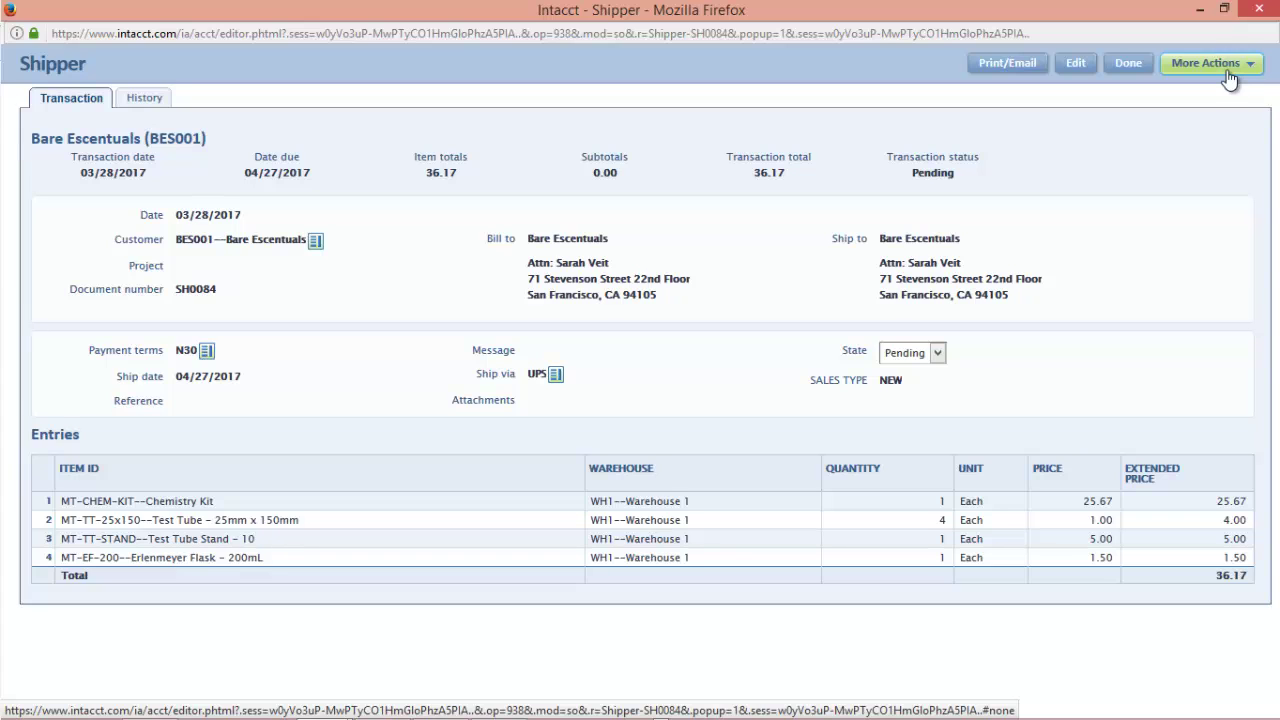
# Start converting the pending Bare Escentuals shipper into the follow-on transaction.
pyautogui.click(1224, 64)
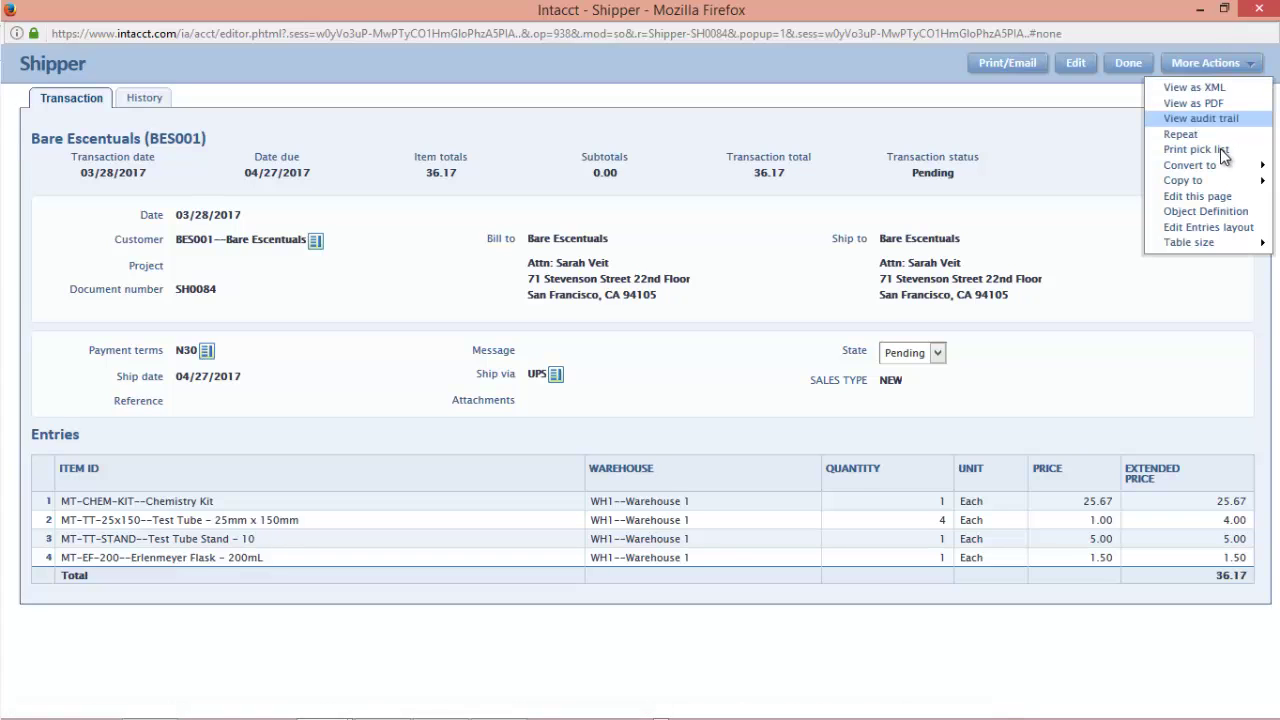
pyautogui.moveTo(1195, 166)
pyautogui.click(1070, 167)
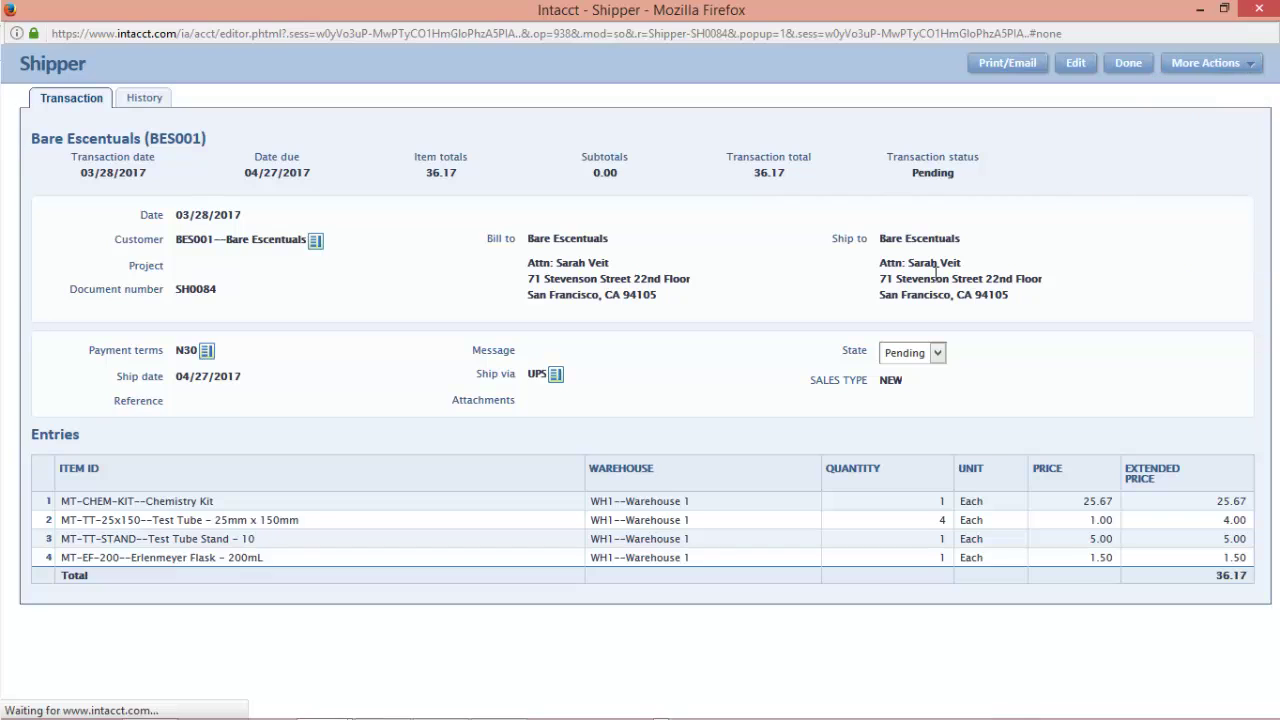